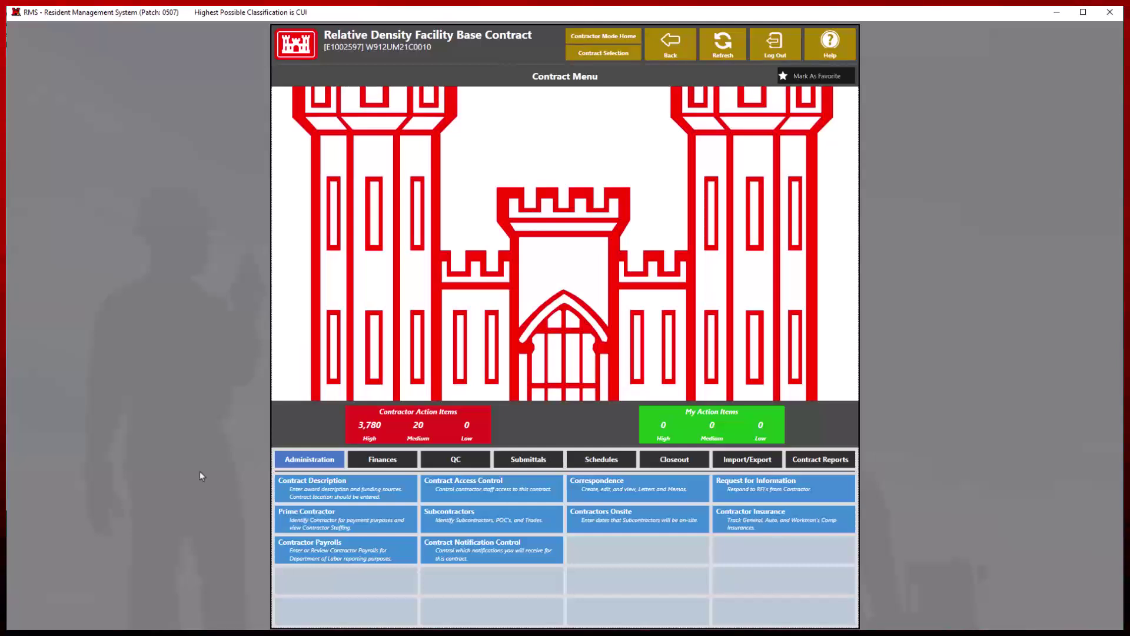
Open the contract's Hazard Analysis list, view TEST2, then return to the list.
left_click(440, 464)
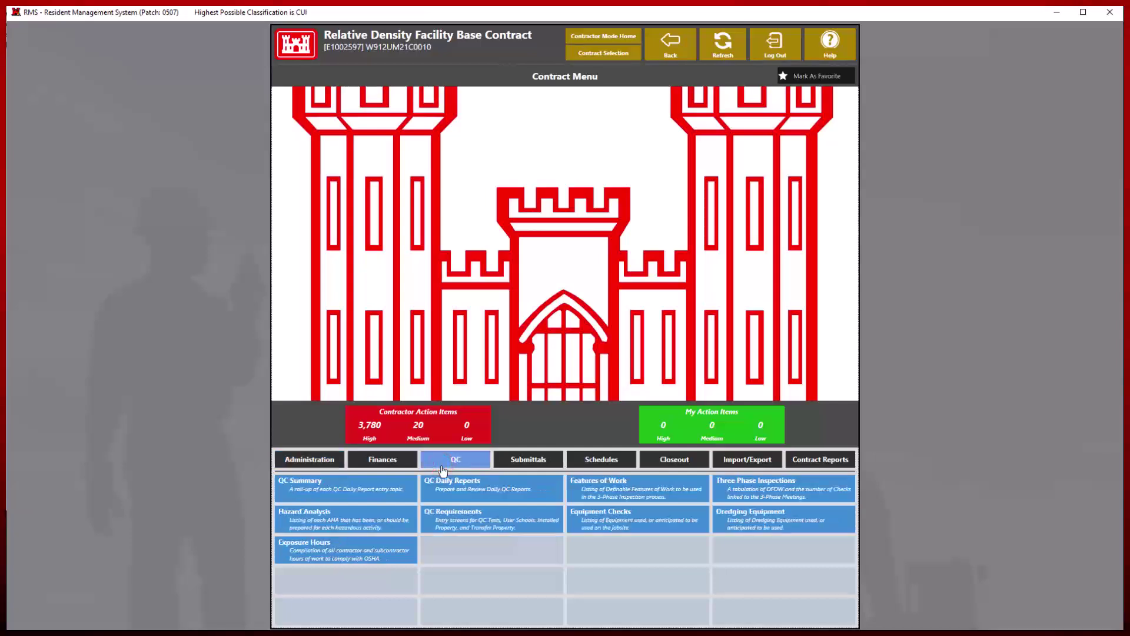
left_click(372, 519)
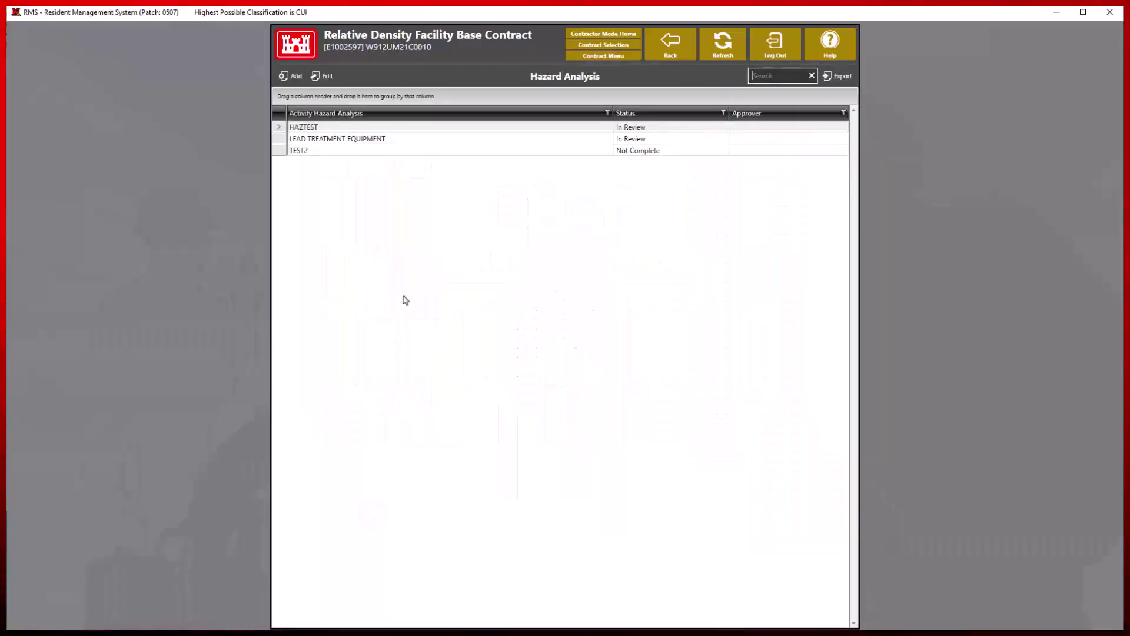
double_click(403, 152)
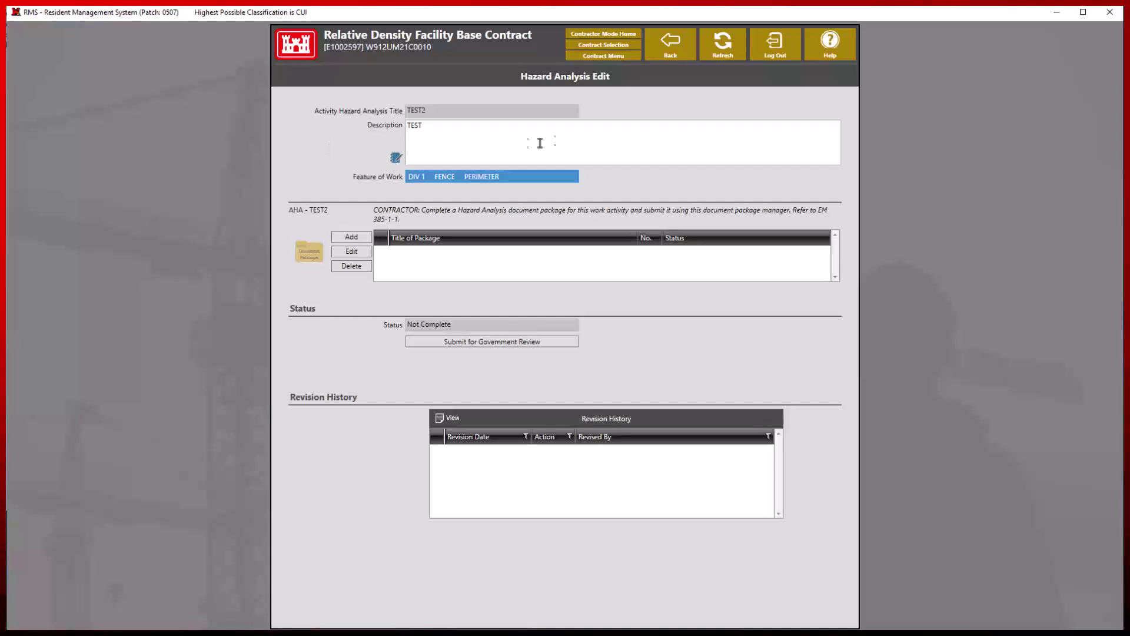
left_click(654, 51)
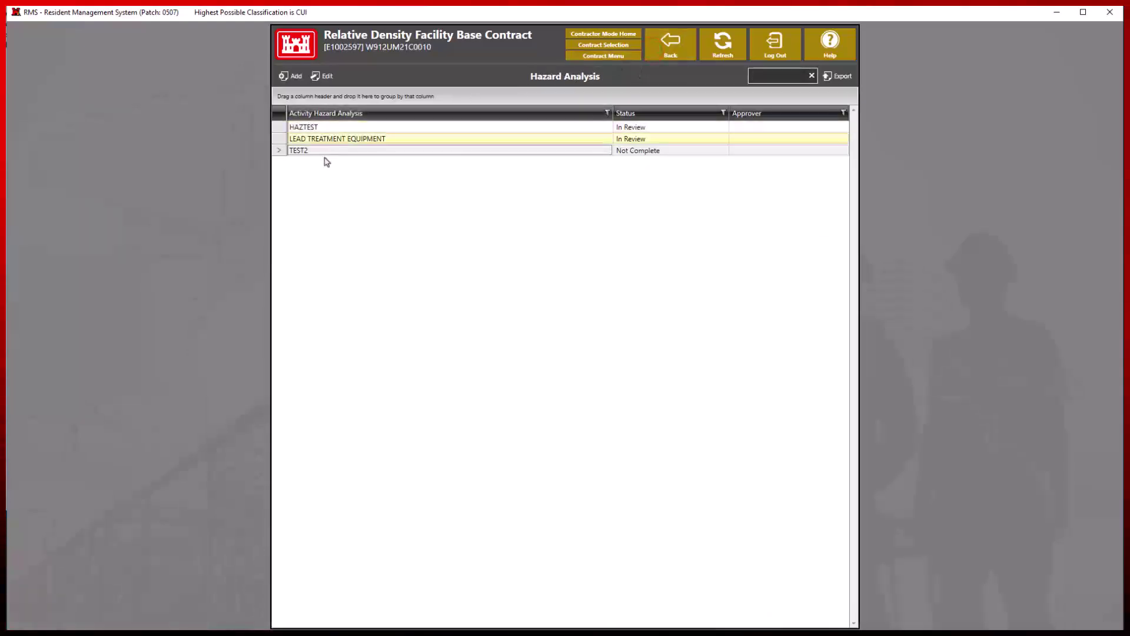
Add a new activity hazard analysis titled NewHaz4U and open its edit page.
left_click(288, 81)
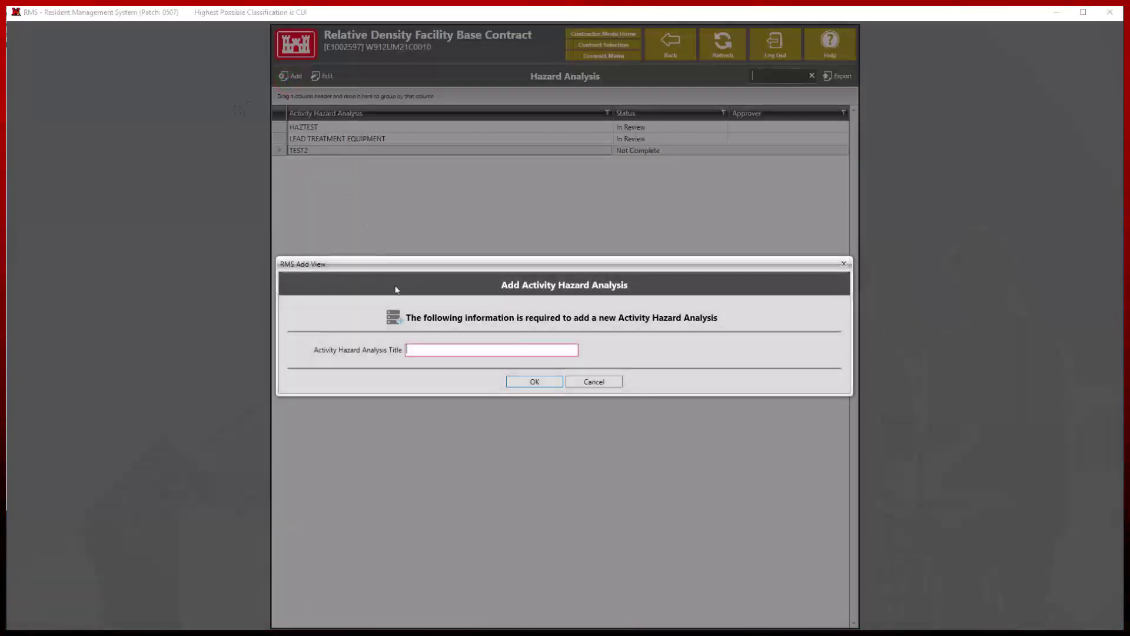
left_click(425, 349)
type("NewHaz4U")
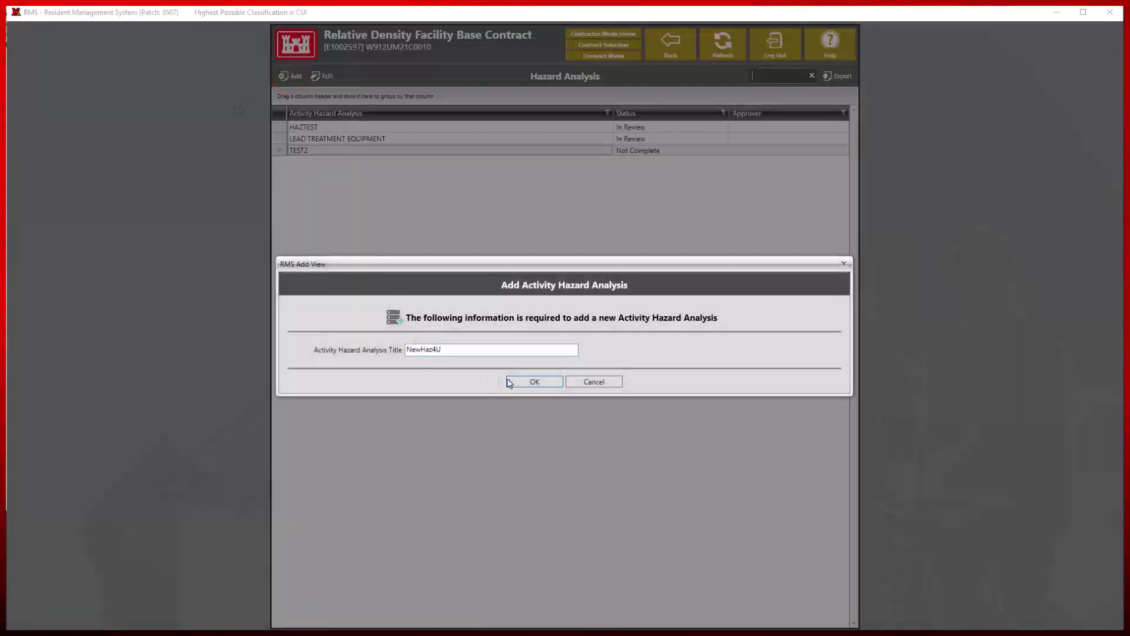
left_click(511, 382)
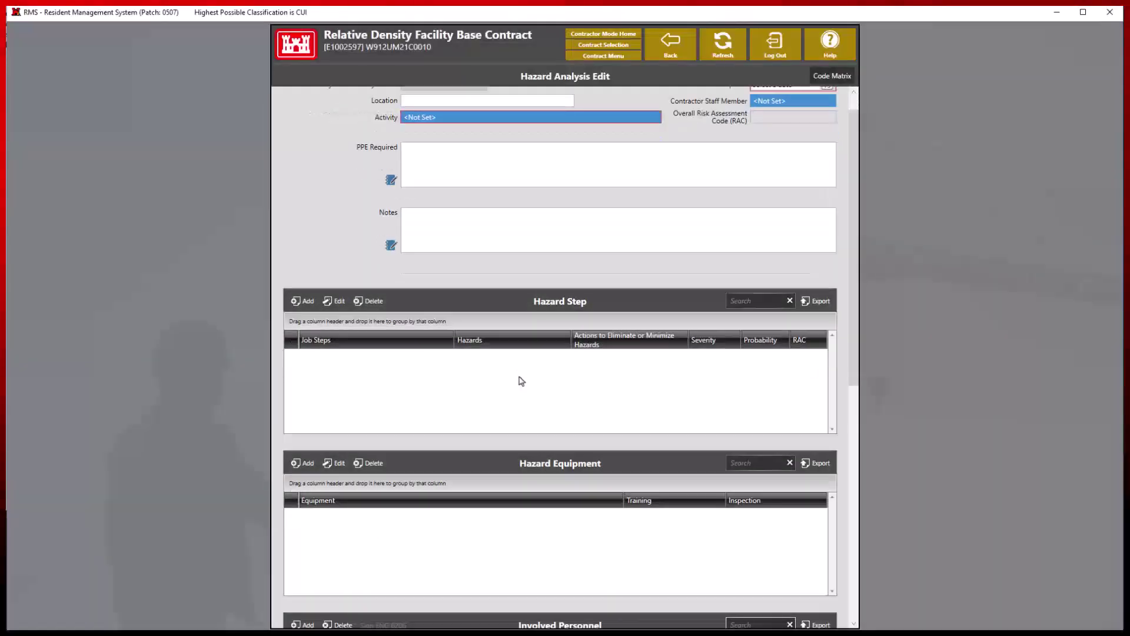
scroll(520, 384, "up", 1)
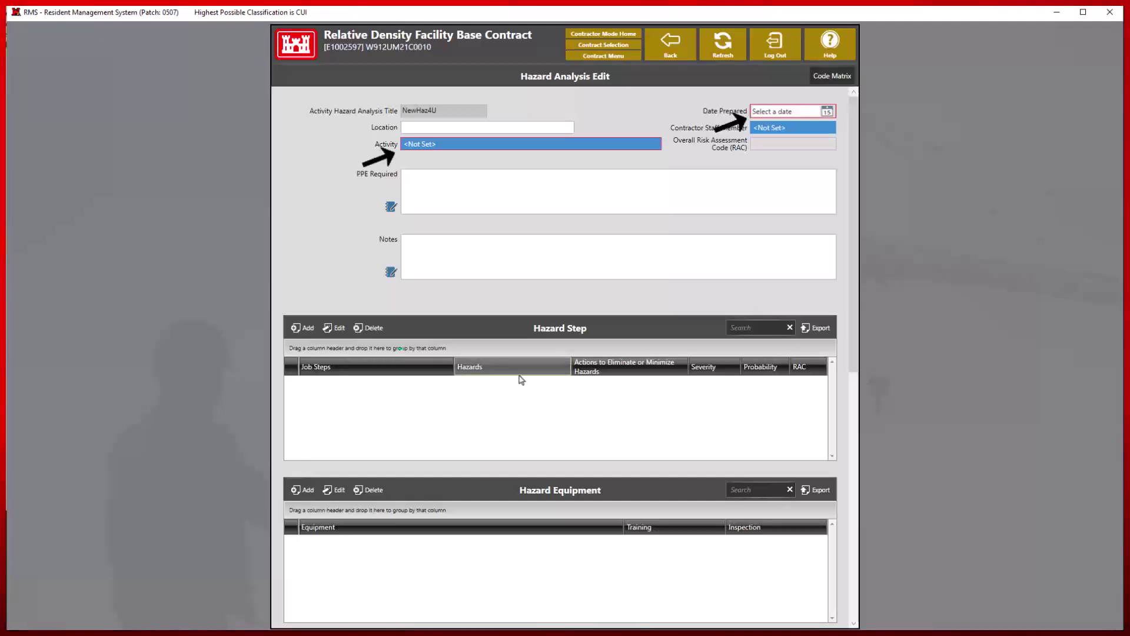
Set Date Prepared to 11/11/2024 and link activity A00009.
left_click(796, 111)
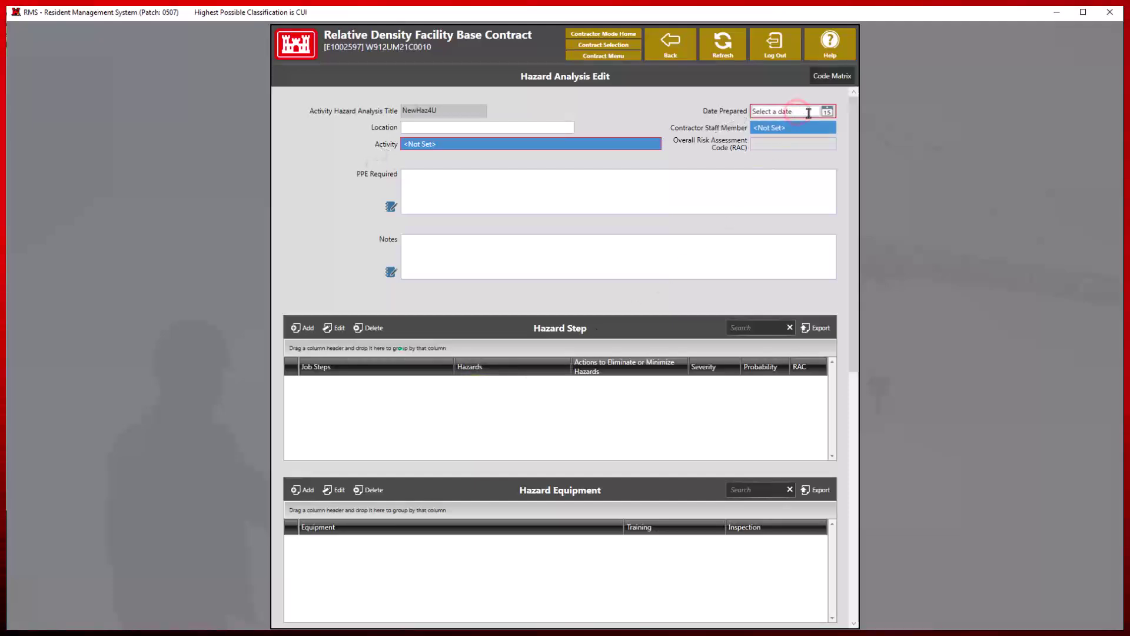
left_click(827, 111)
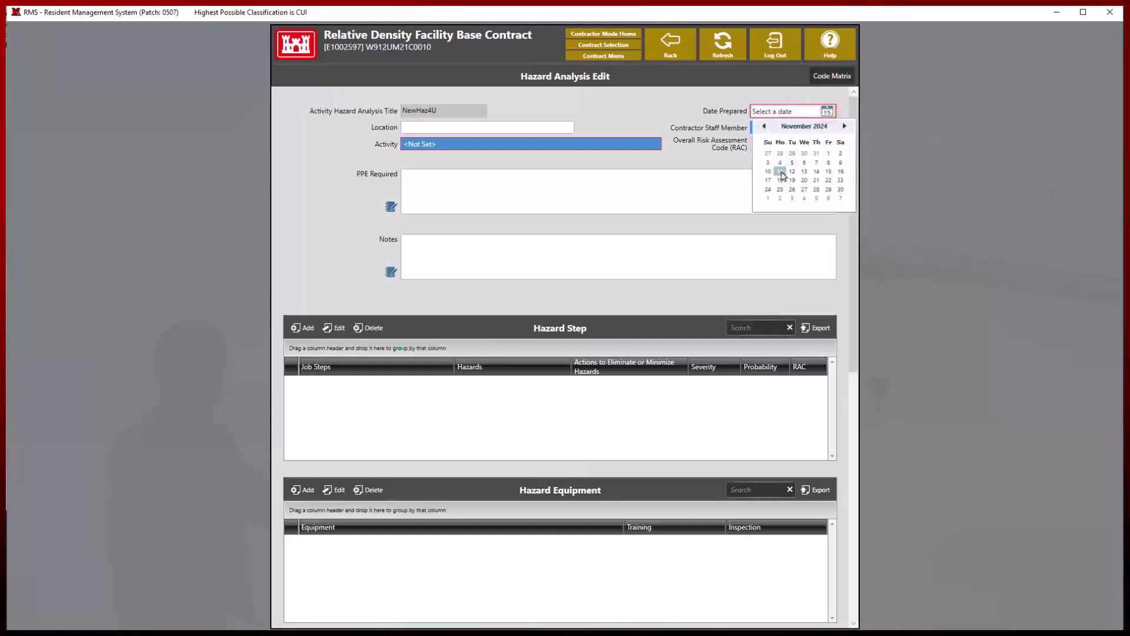
left_click(780, 171)
left_click(639, 144)
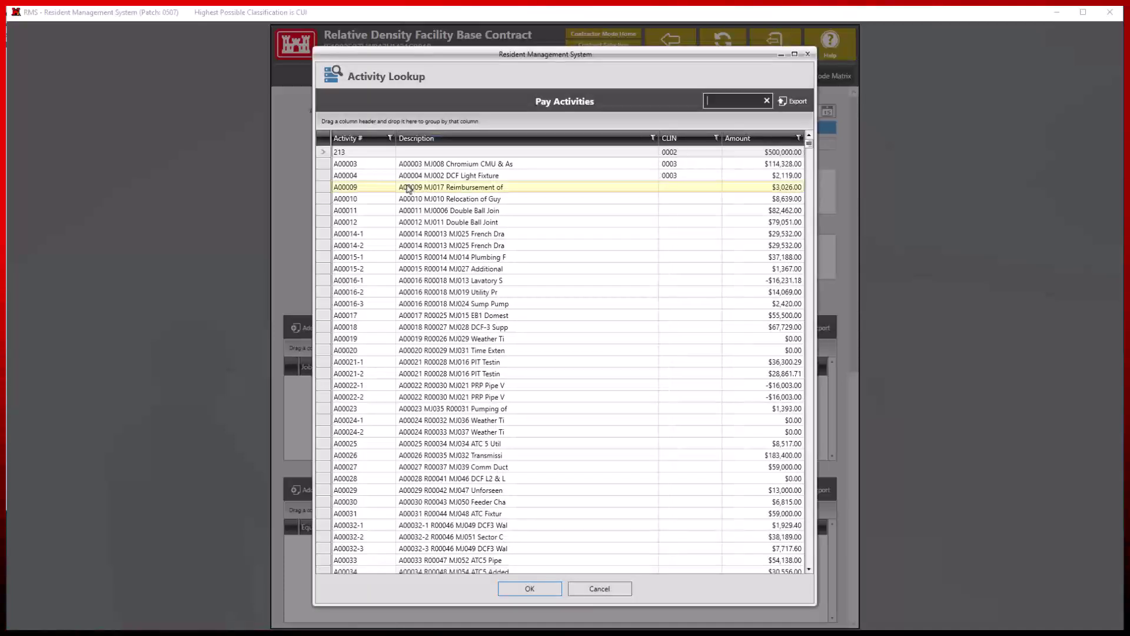
double_click(412, 187)
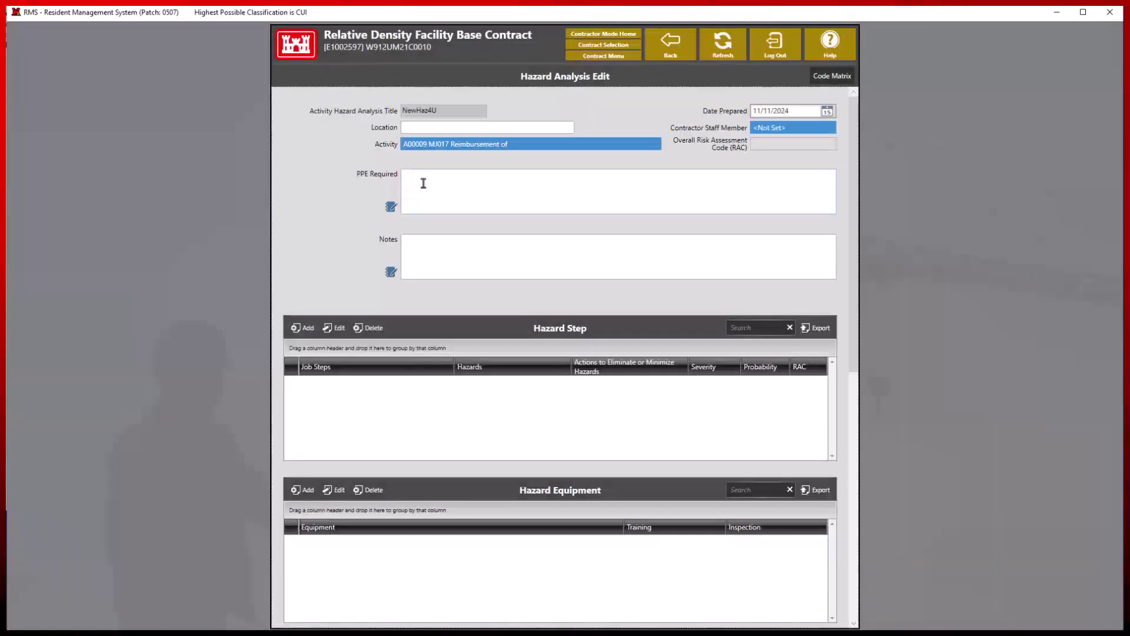
Enter 'TEST Information' in both PPE Required and Notes.
left_click(422, 183)
type("TEST Information")
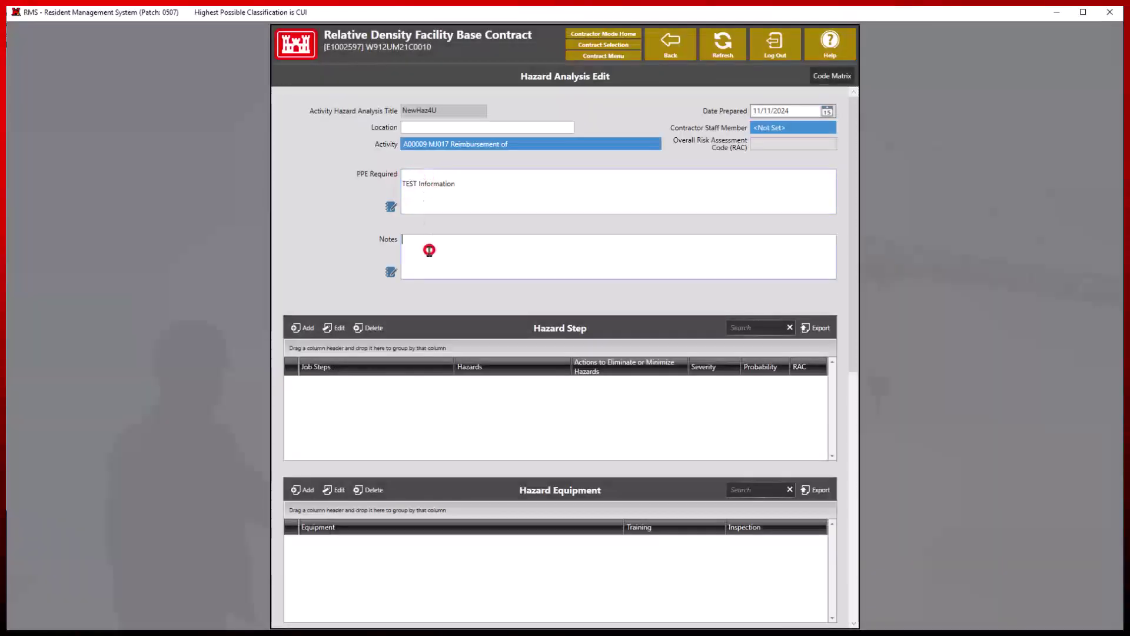
left_click(429, 251)
type("TEST Information")
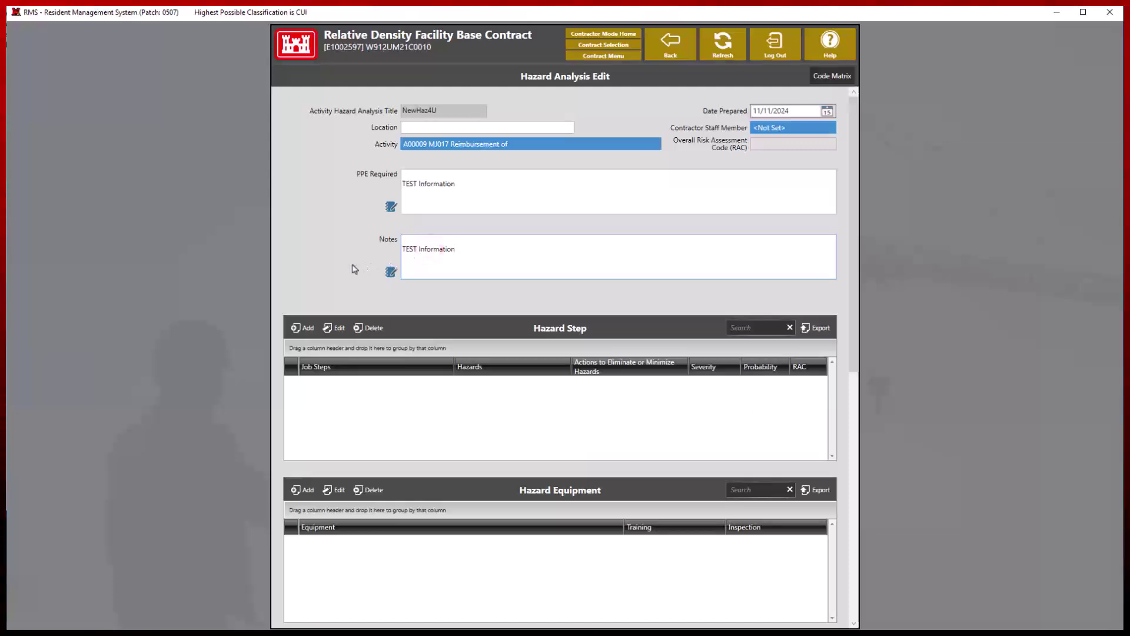
Add a hazard step with its job steps, hazards and control actions text.
left_click(302, 327)
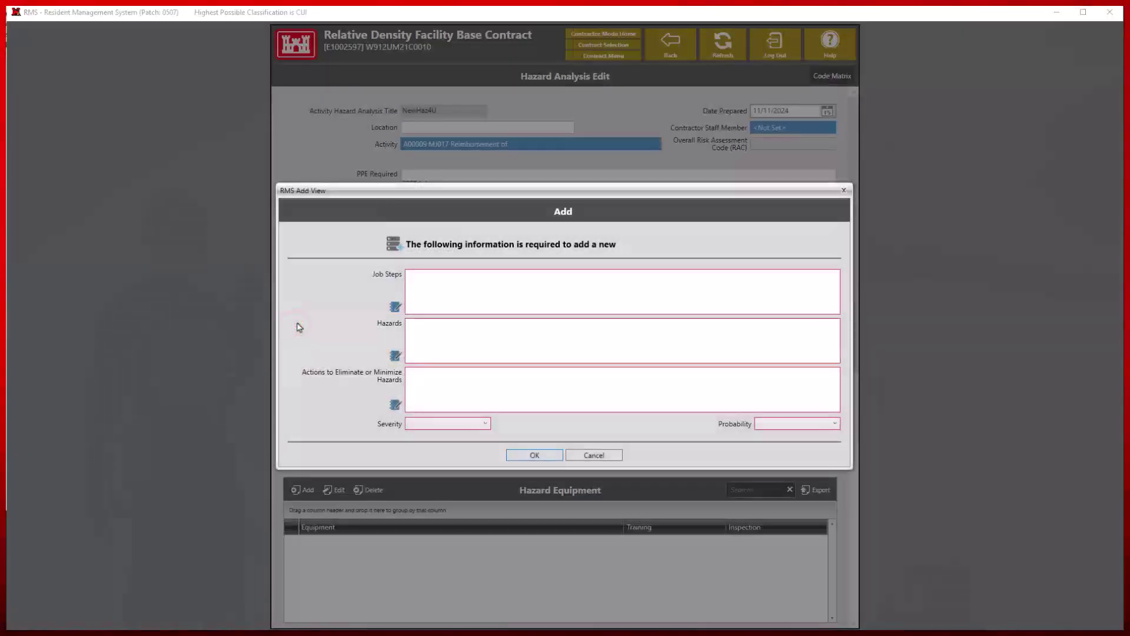
left_click(419, 287)
type("Job Steps: Break down the task into sequential, clear steps to ensure all stages of the process are identified and understood.")
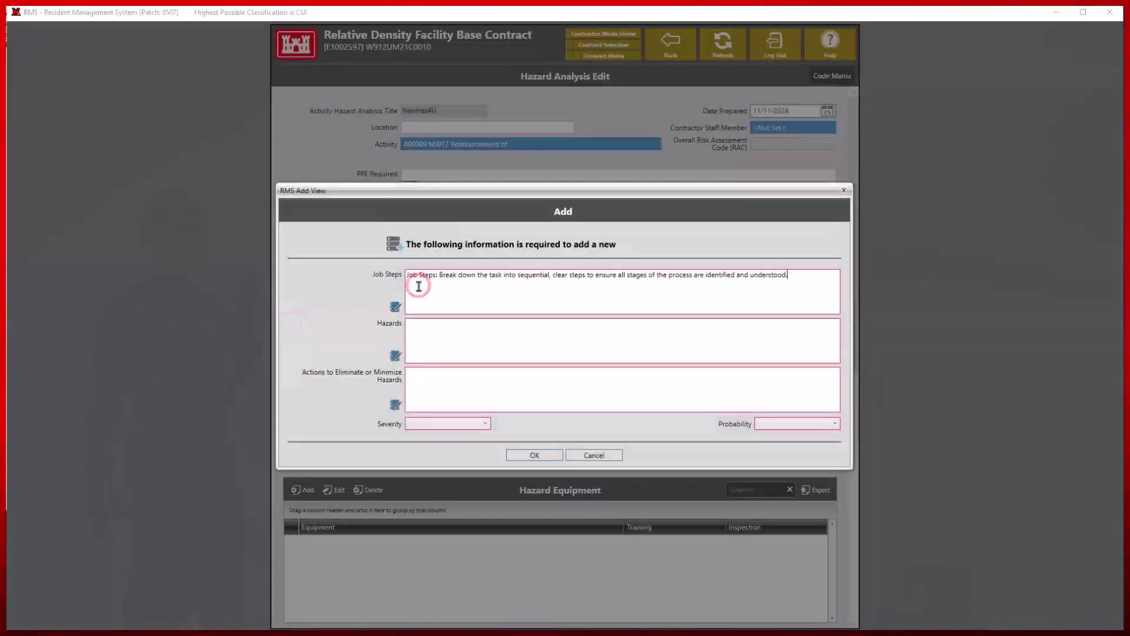
left_click(424, 328)
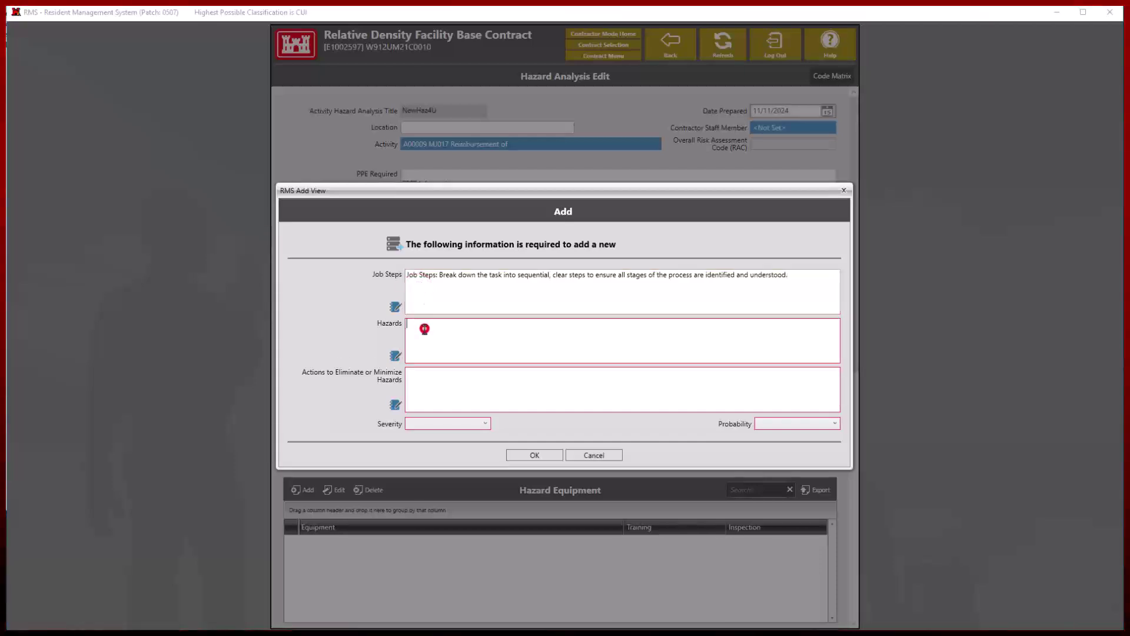
type("Hazards Identification: For each job step, assess potential hazards (physical, chemical, ergonomic, etc.) that could cause harm. This requires thorough understanding of the work environment and potential risks inherent in the task.")
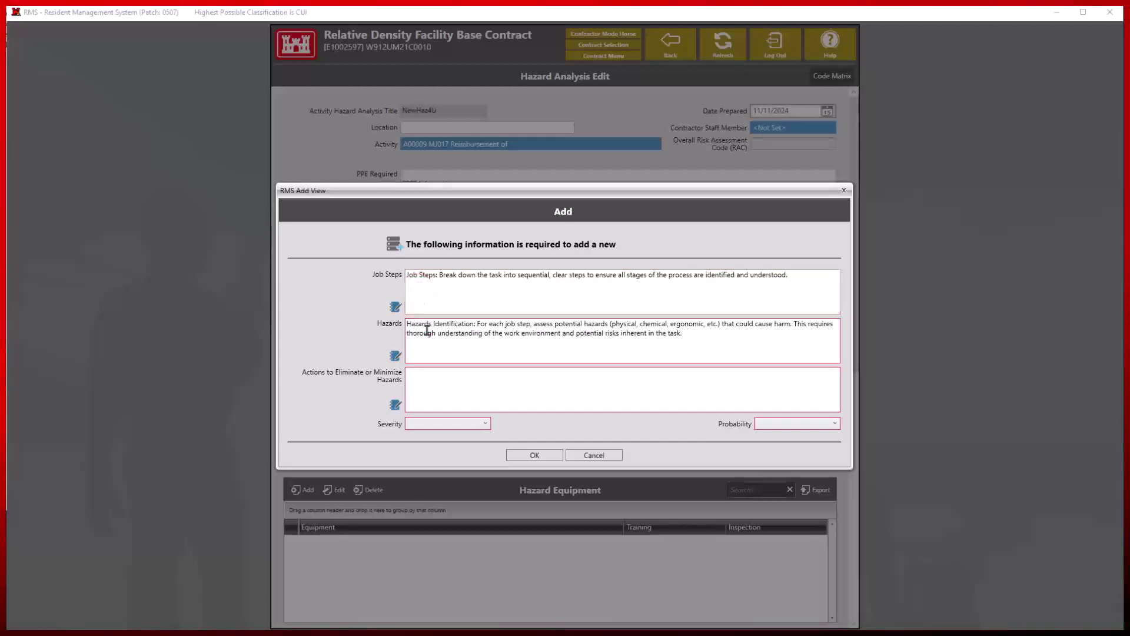
left_click(423, 375)
key("ctrl+v")
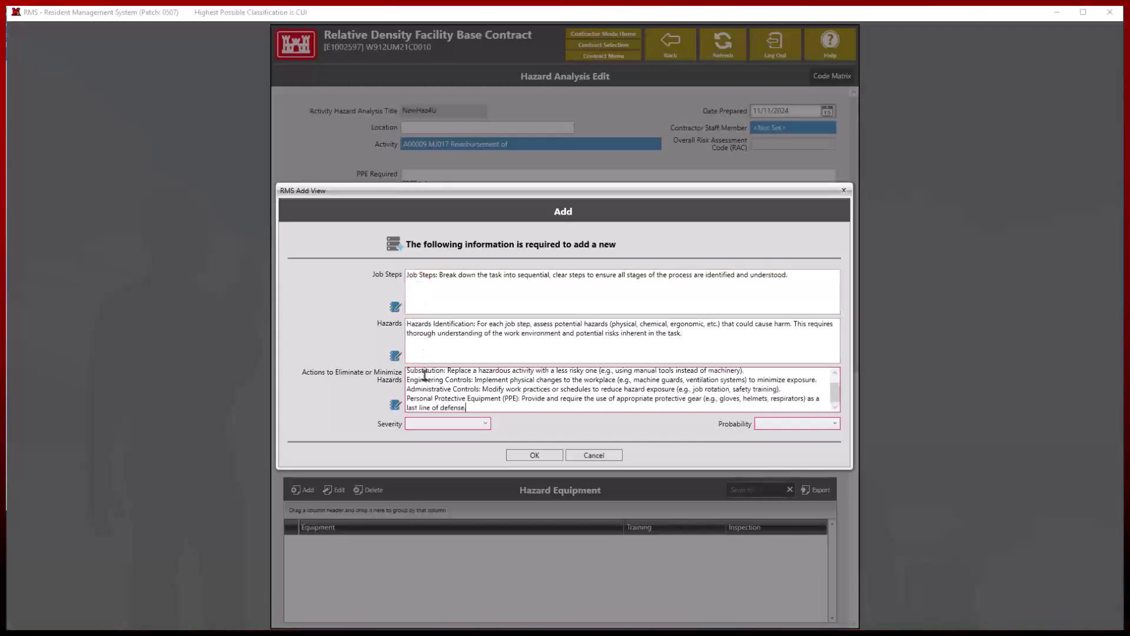
Rate the hazard step B - Critical severity and C - Occasional probability.
left_click(432, 427)
left_click(432, 450)
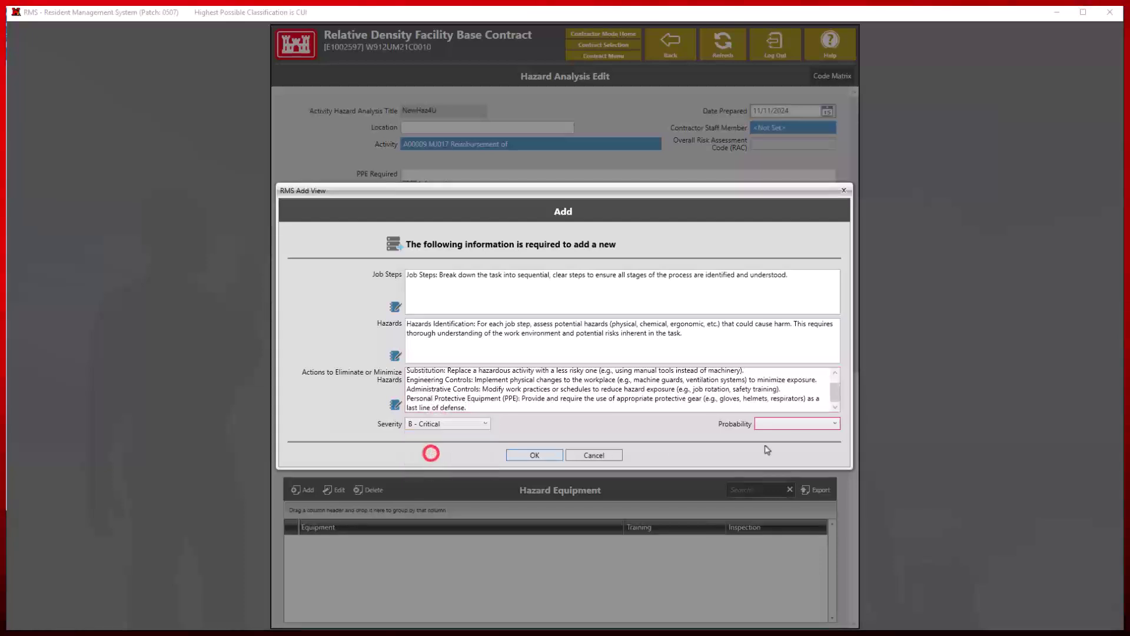
left_click(780, 425)
left_click(783, 459)
Save the hazard step and keep its grid values at B - Critical and C - Occasional.
left_click(535, 455)
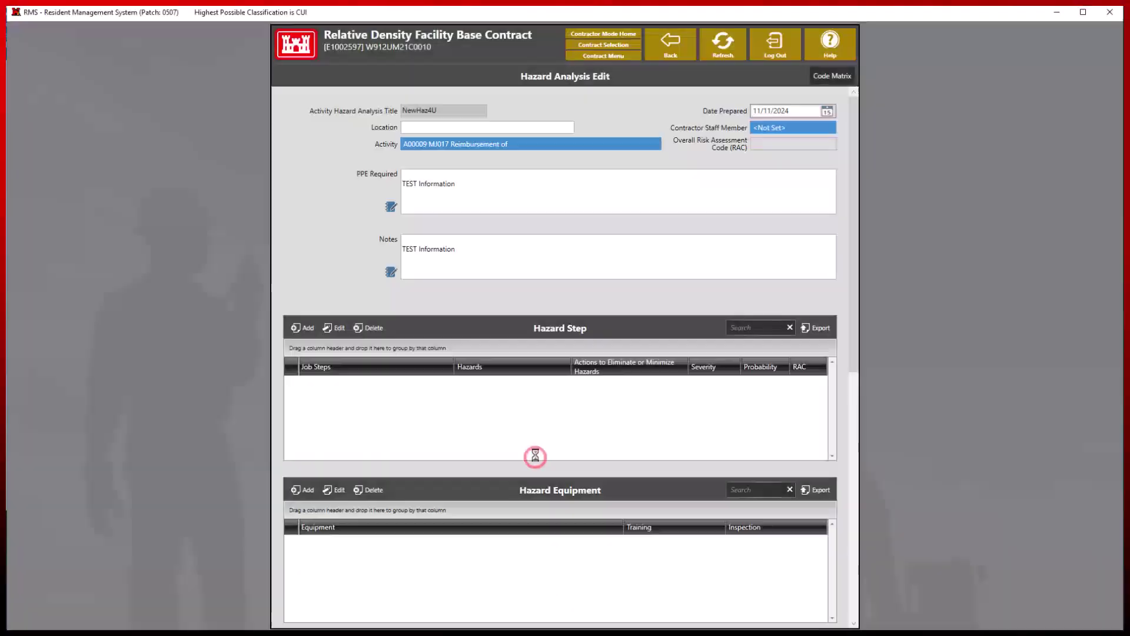
left_click(659, 382)
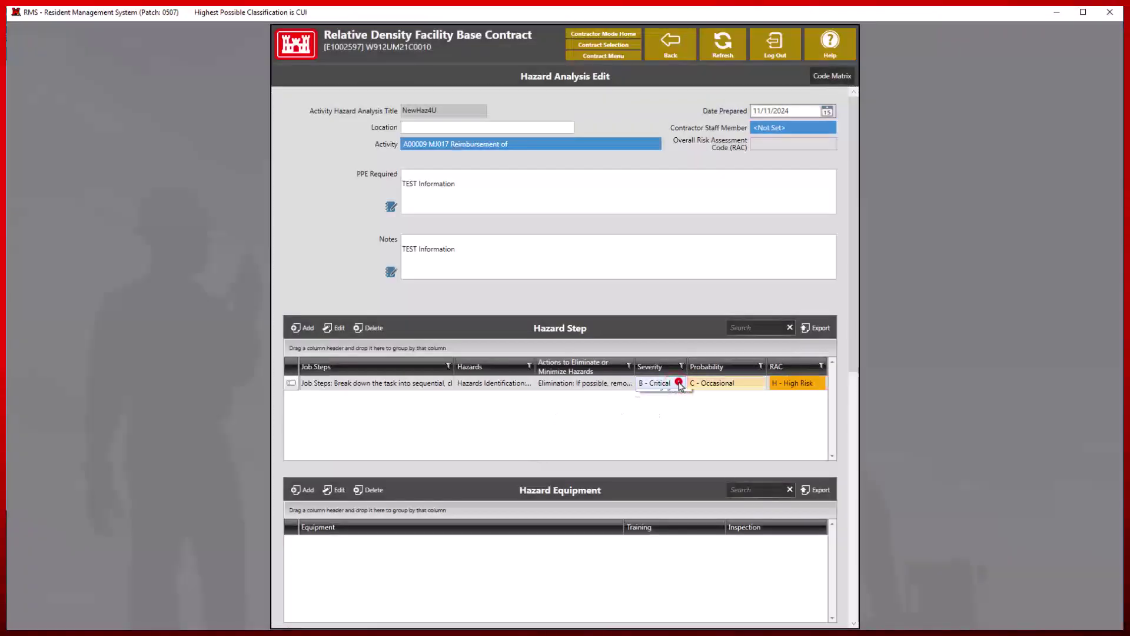
left_click(680, 384)
left_click(680, 385)
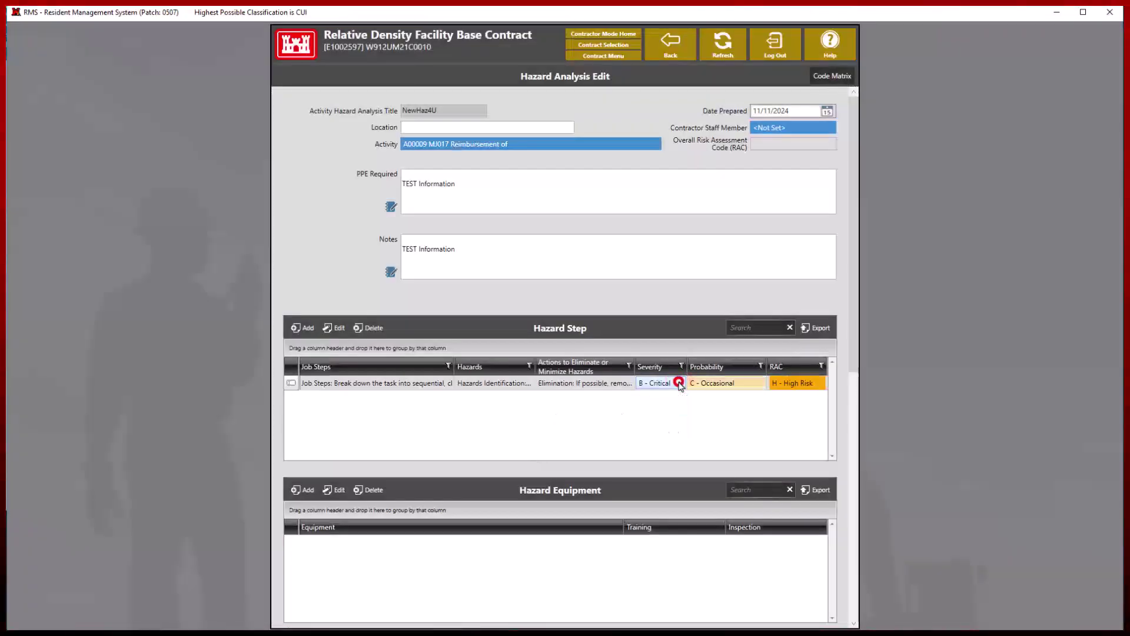
left_click(760, 385)
left_click(760, 384)
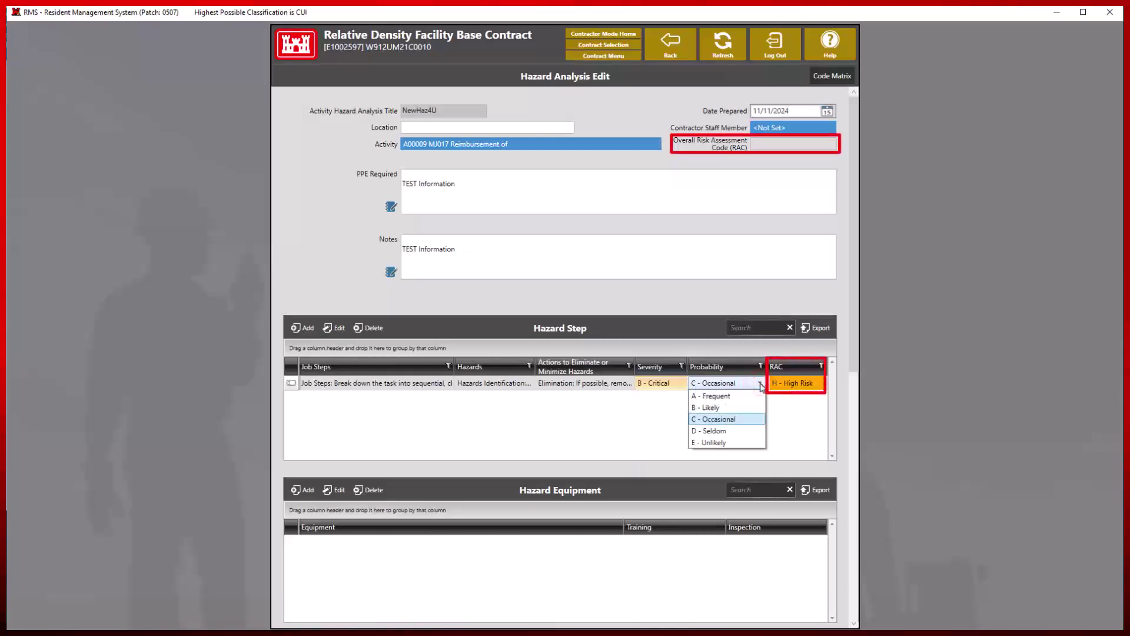
left_click(760, 384)
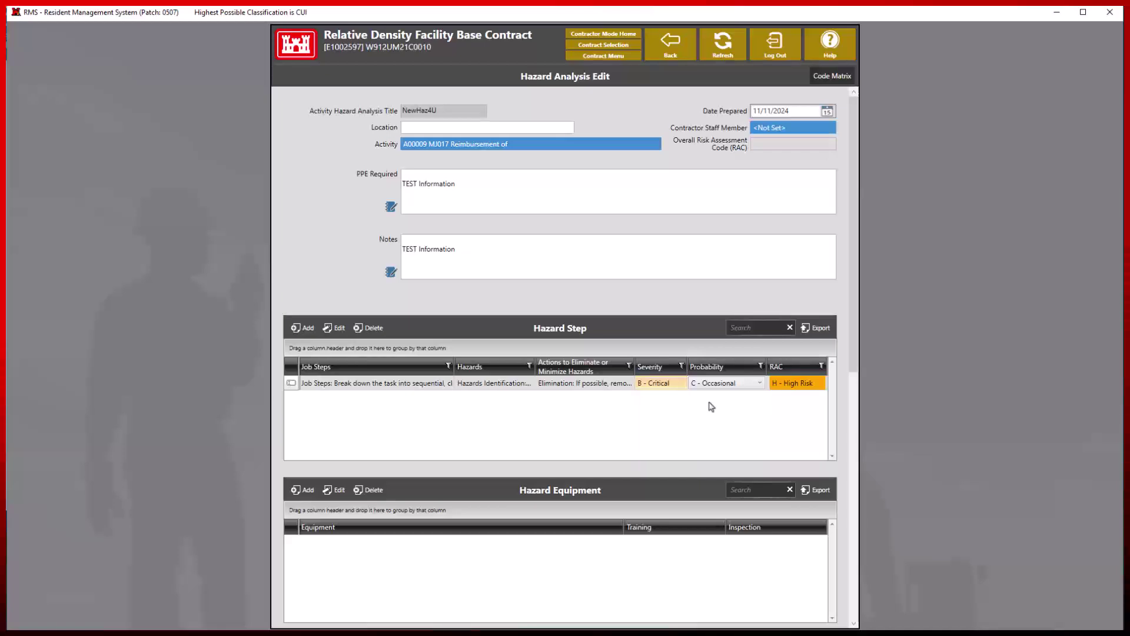
left_click(819, 77)
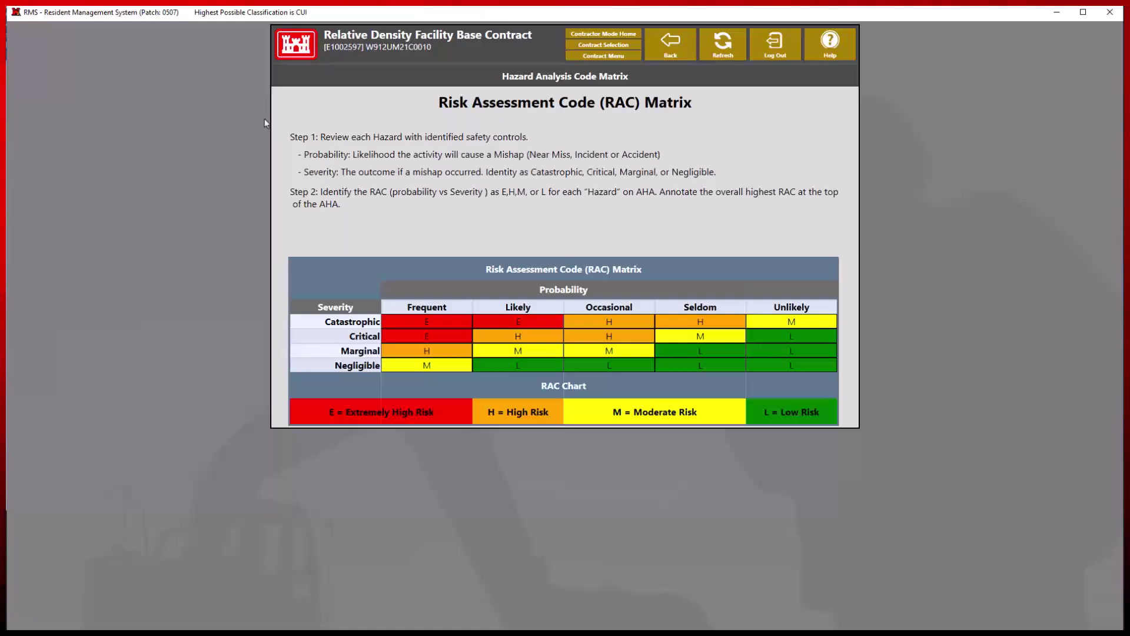
left_click(670, 44)
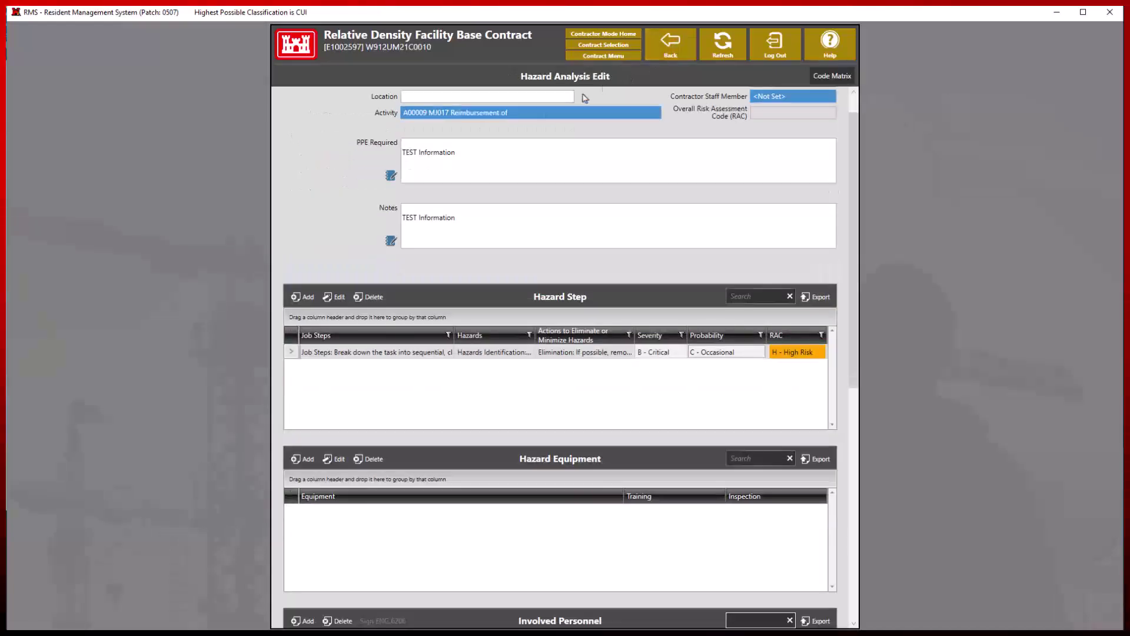
scroll(434, 207, "down", 3)
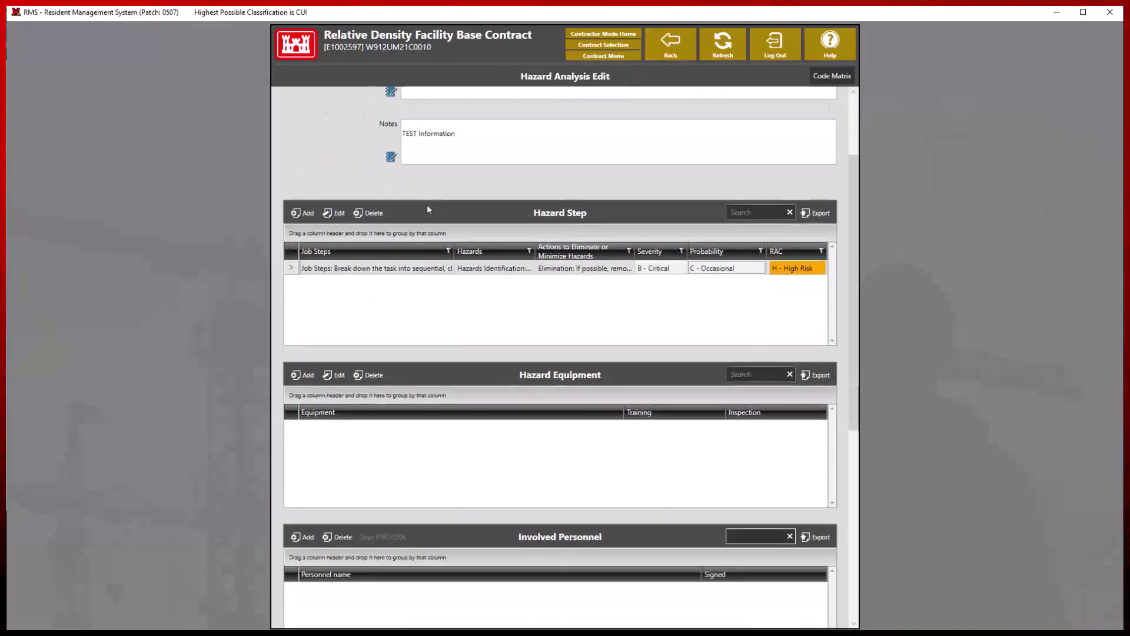
left_click(304, 375)
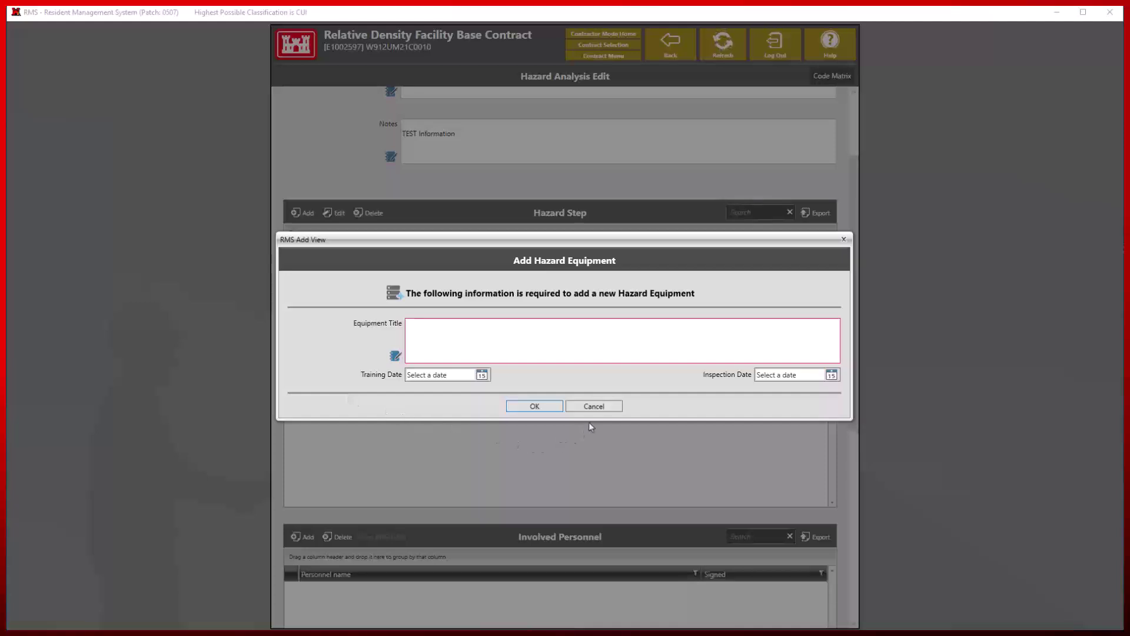
left_click(595, 408)
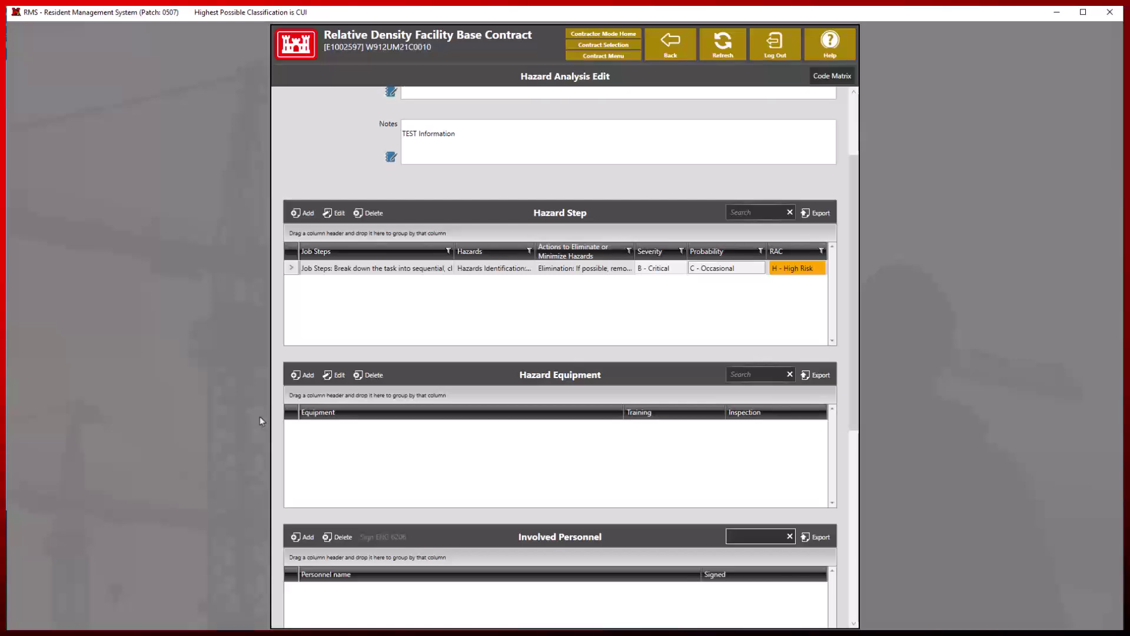
Add two contractor staff members to Involved Personnel and move down to Status.
left_click(295, 537)
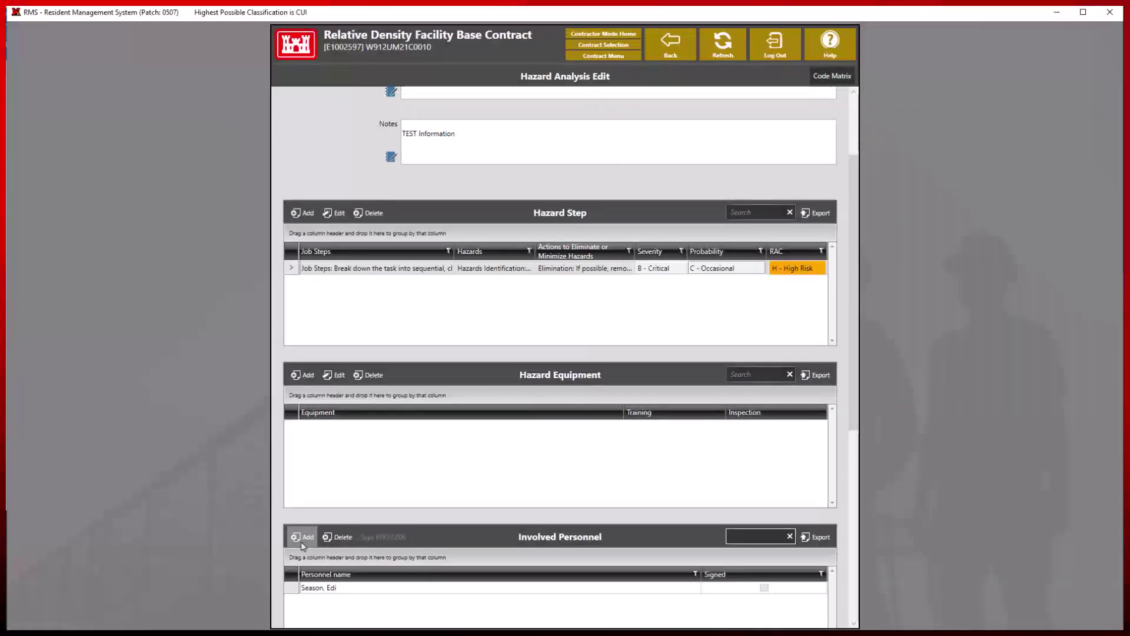
left_click(302, 537)
double_click(398, 248)
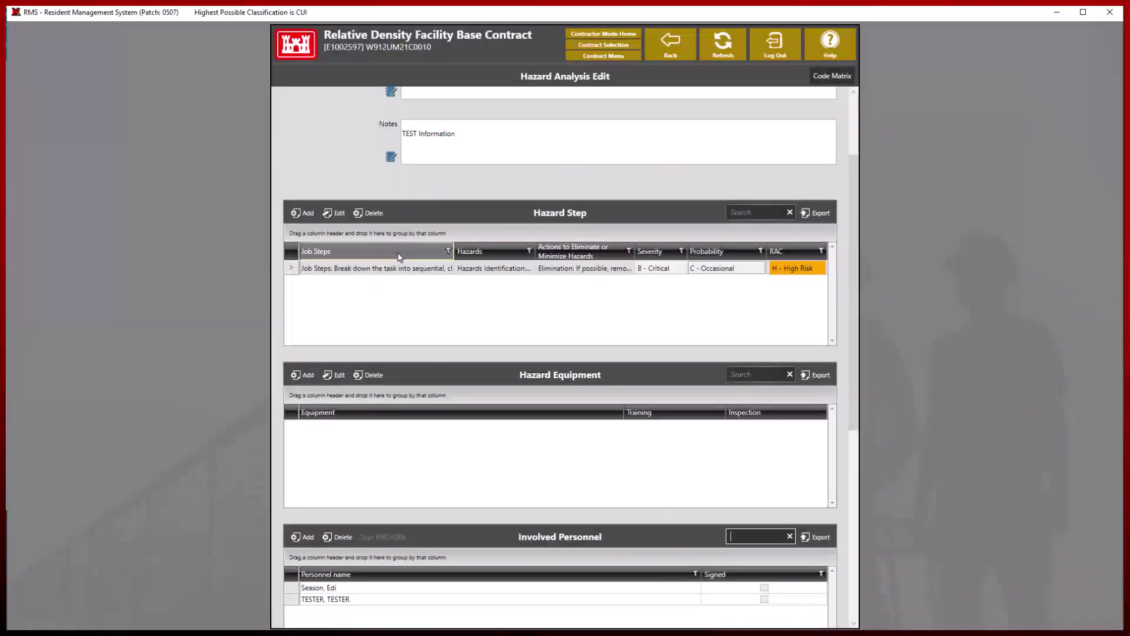
scroll(400, 258, "down", 5)
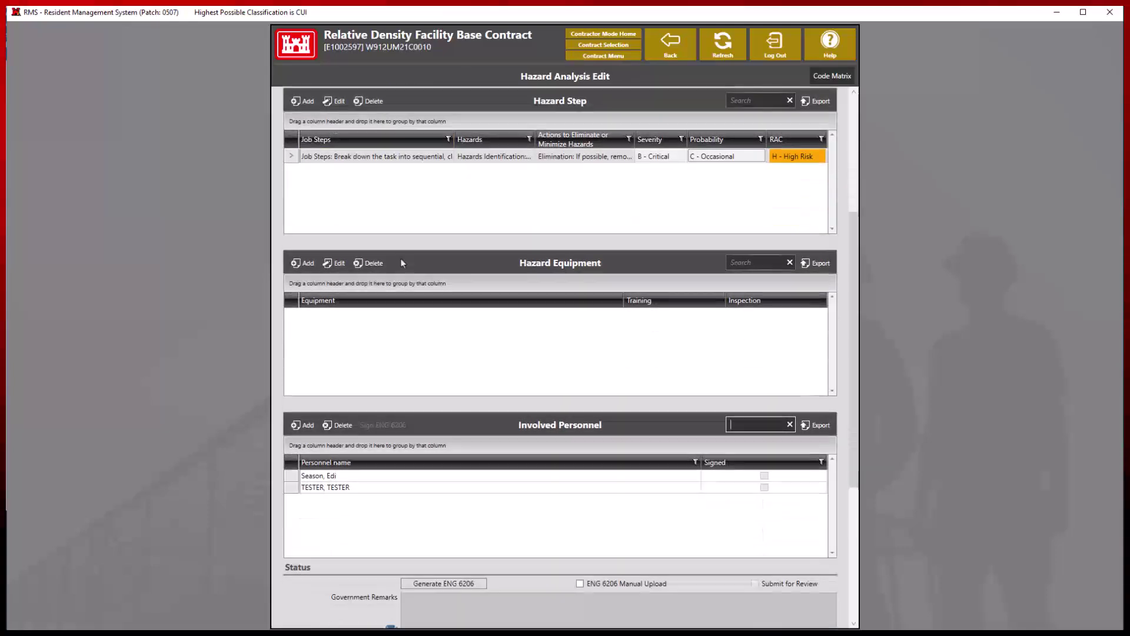
scroll(414, 280, "down", 2)
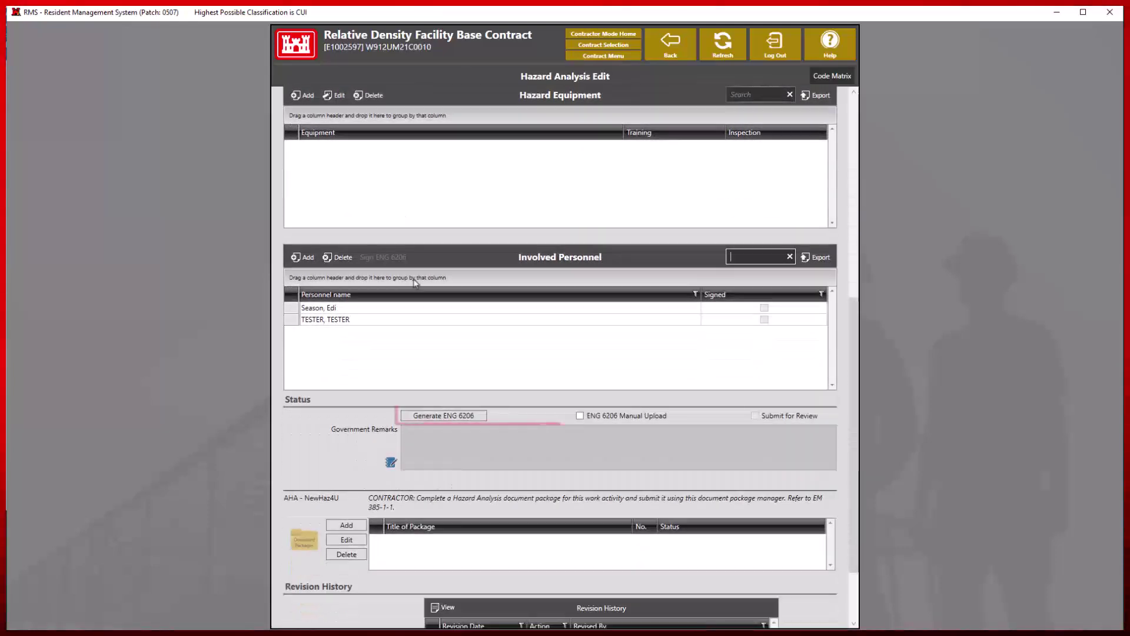
left_click(440, 358)
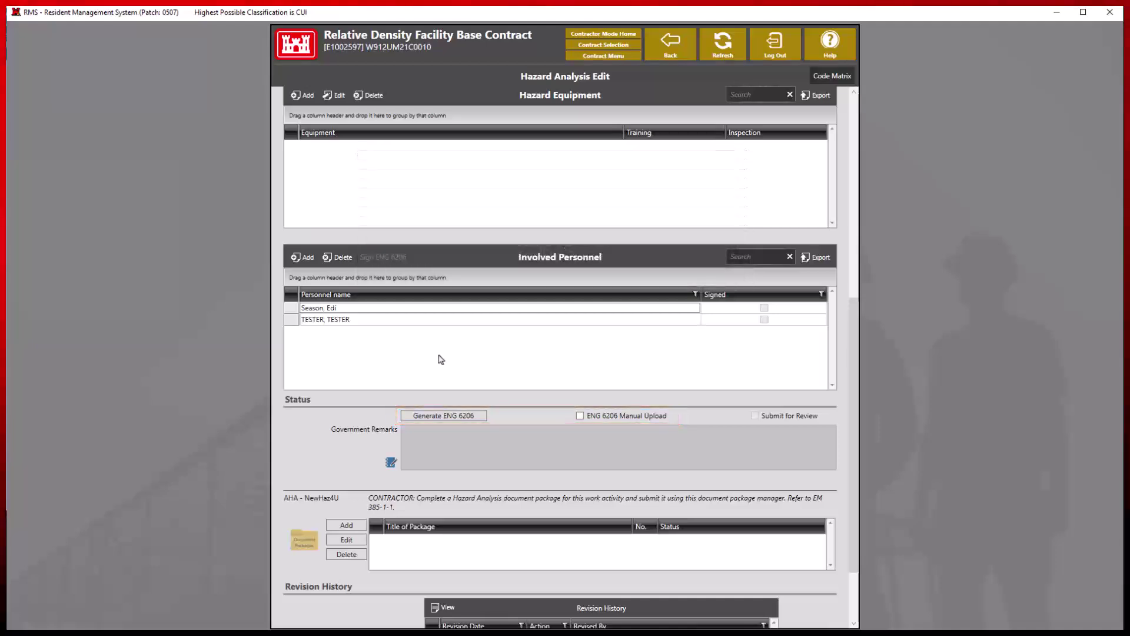
Generate the ENG 6206, then view the AHA - NewHaz4U document package and return.
left_click(419, 422)
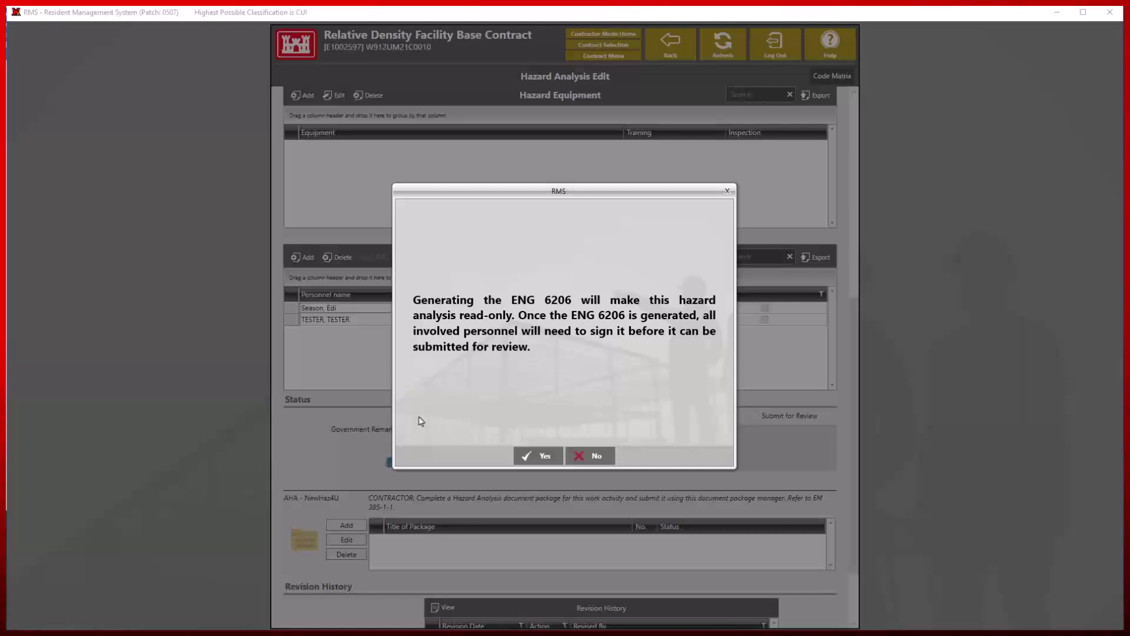
left_click(518, 455)
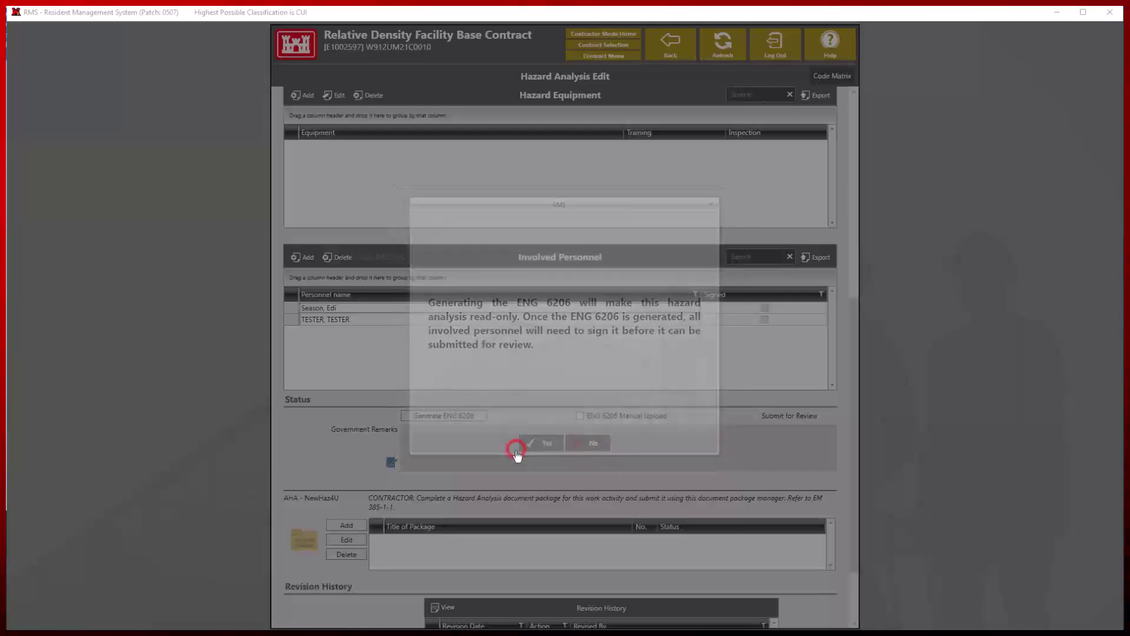
left_click(499, 538)
double_click(500, 538)
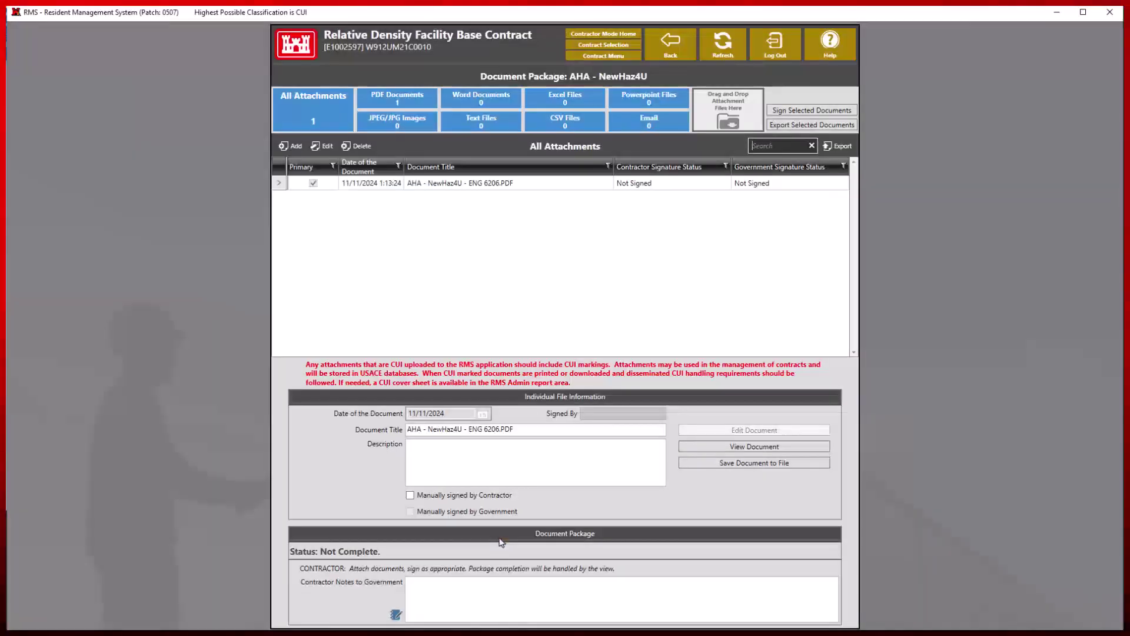
left_click(671, 47)
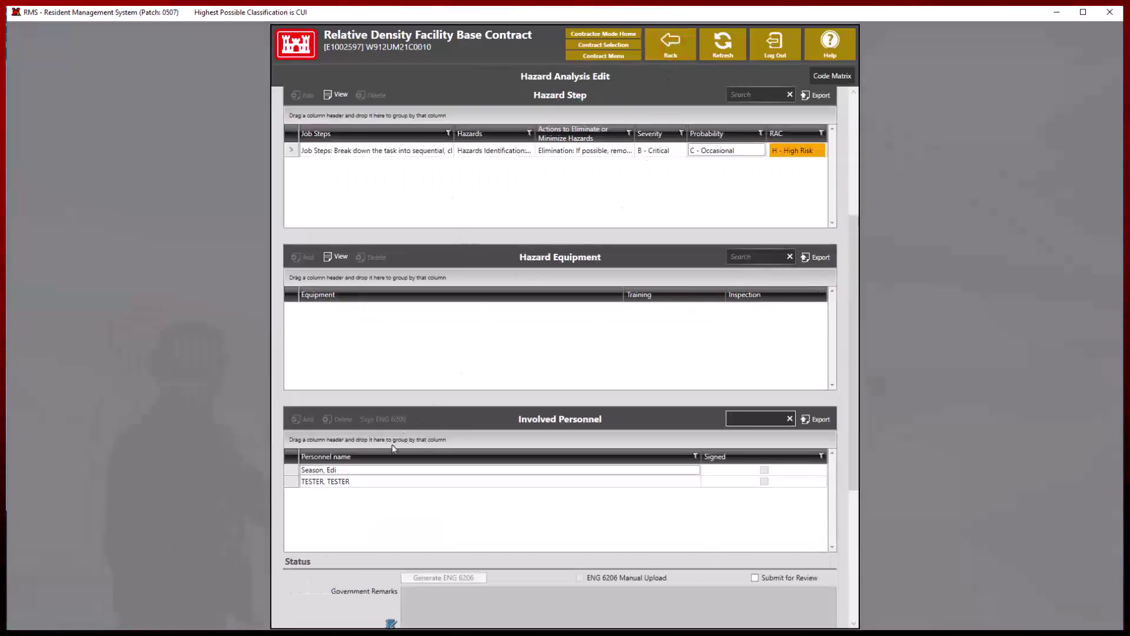
Sign the ENG 6206 for the first involved person, confirming with the account password.
left_click(371, 470)
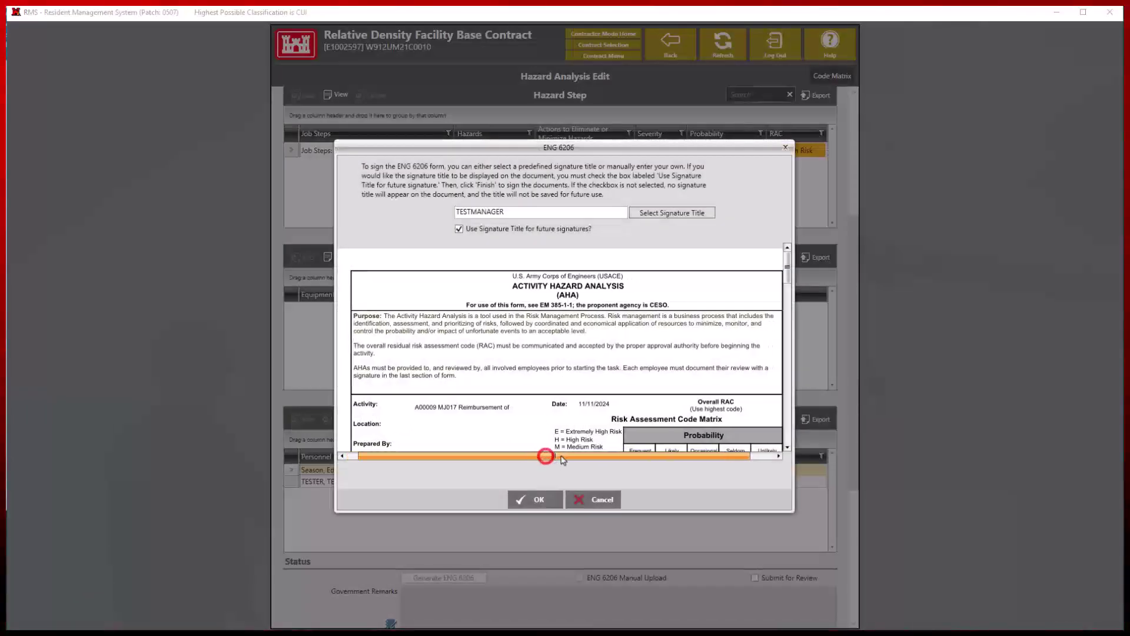
scroll(581, 422, "down", 10)
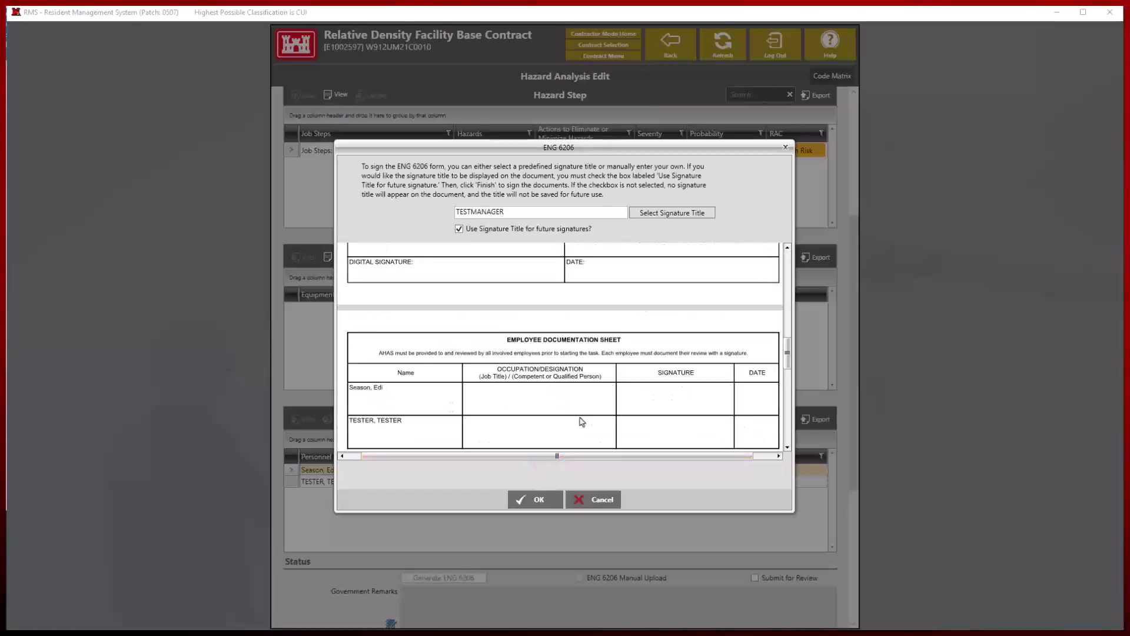
left_click(533, 500)
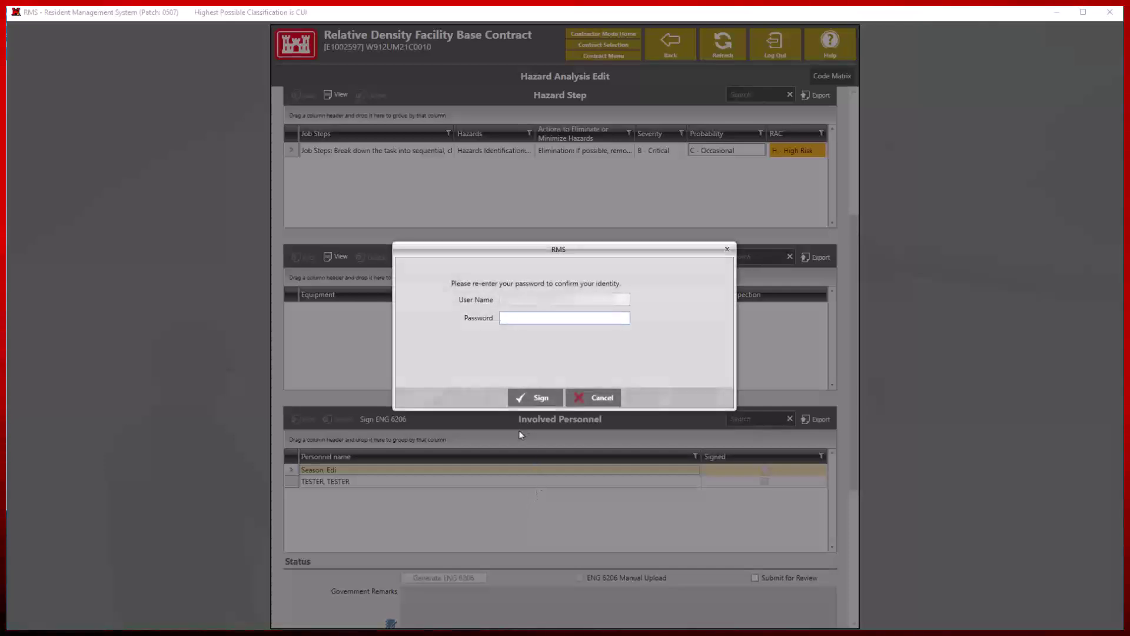
left_click(540, 318)
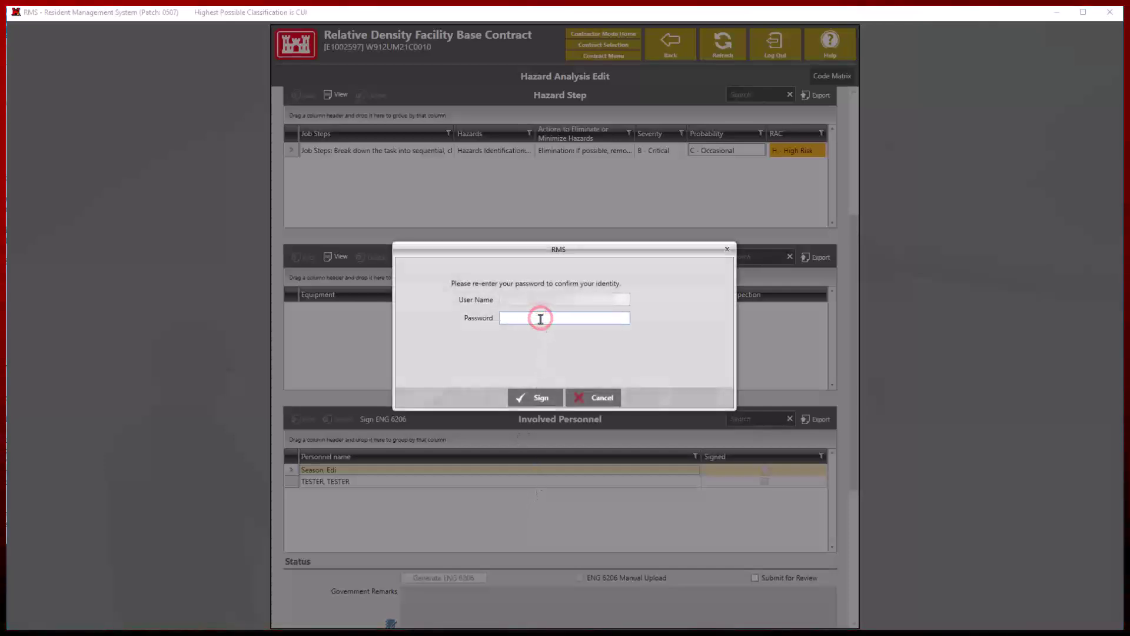
left_click(533, 397)
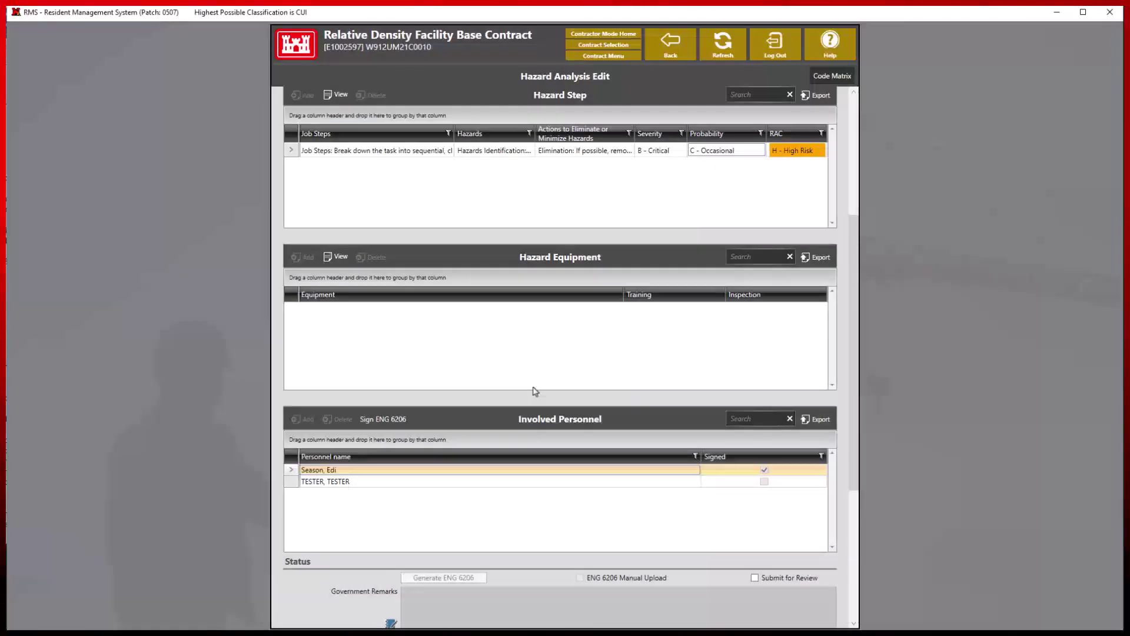
Sign the ENG 6206 for the second involved person.
left_click(479, 480)
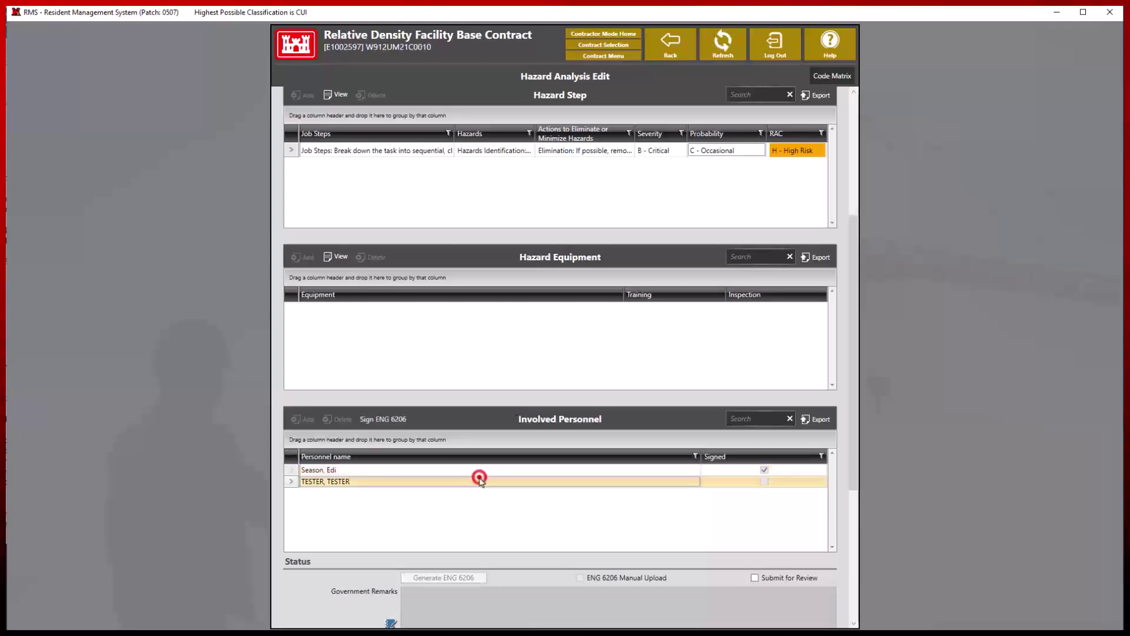
left_click(396, 419)
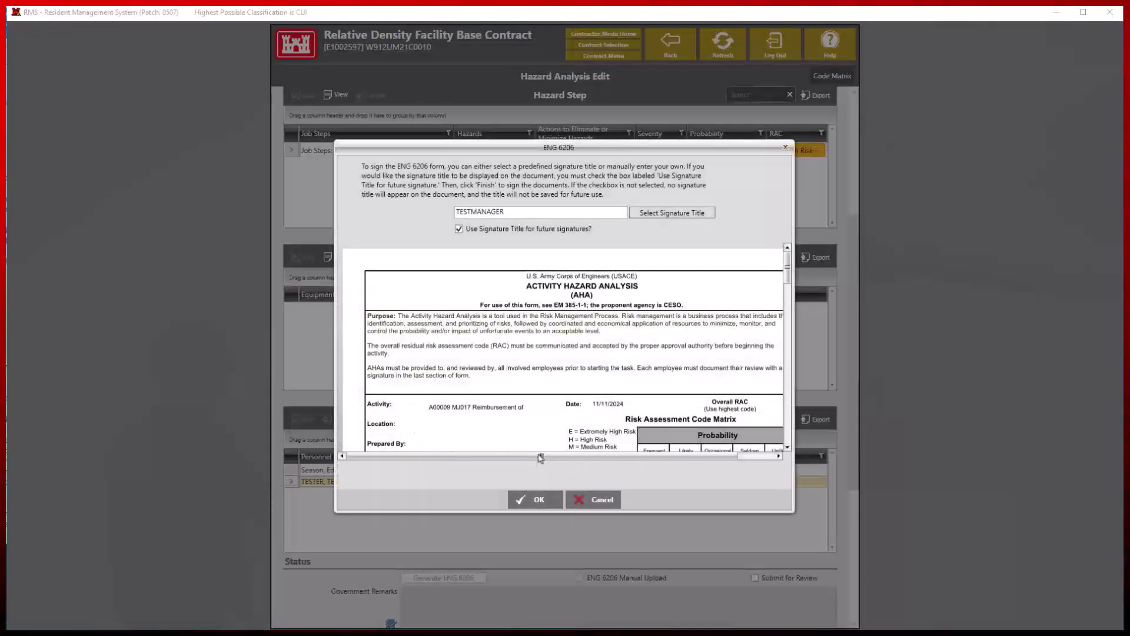
left_click(537, 500)
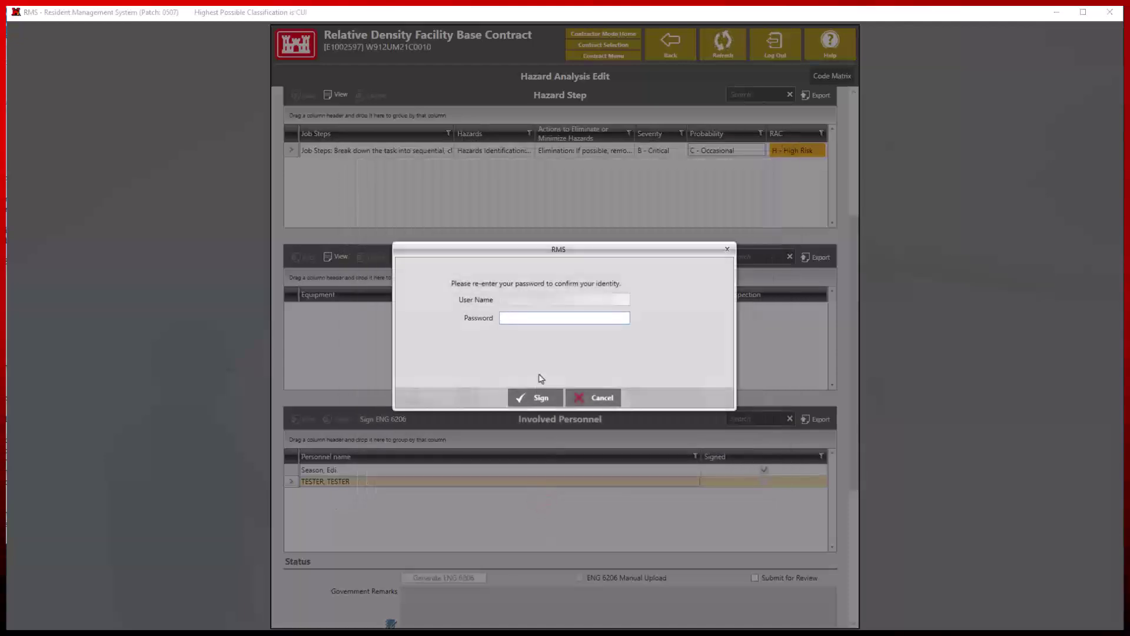
left_click(536, 396)
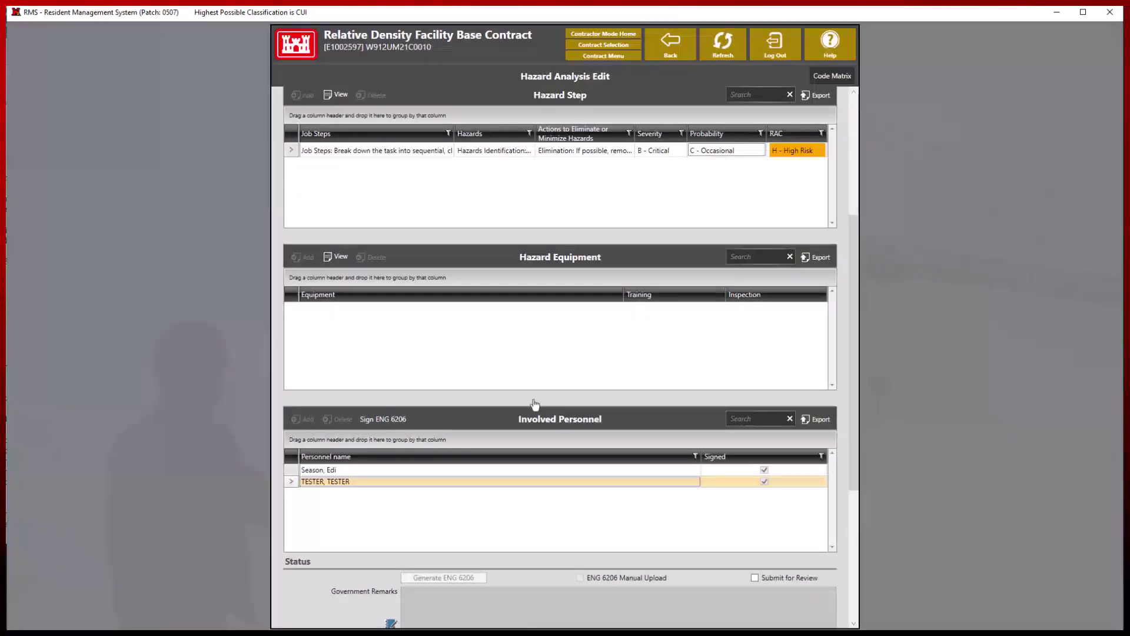
Tick Submit for Review in NewHaz4U's Status section.
scroll(550, 405, "down", 3)
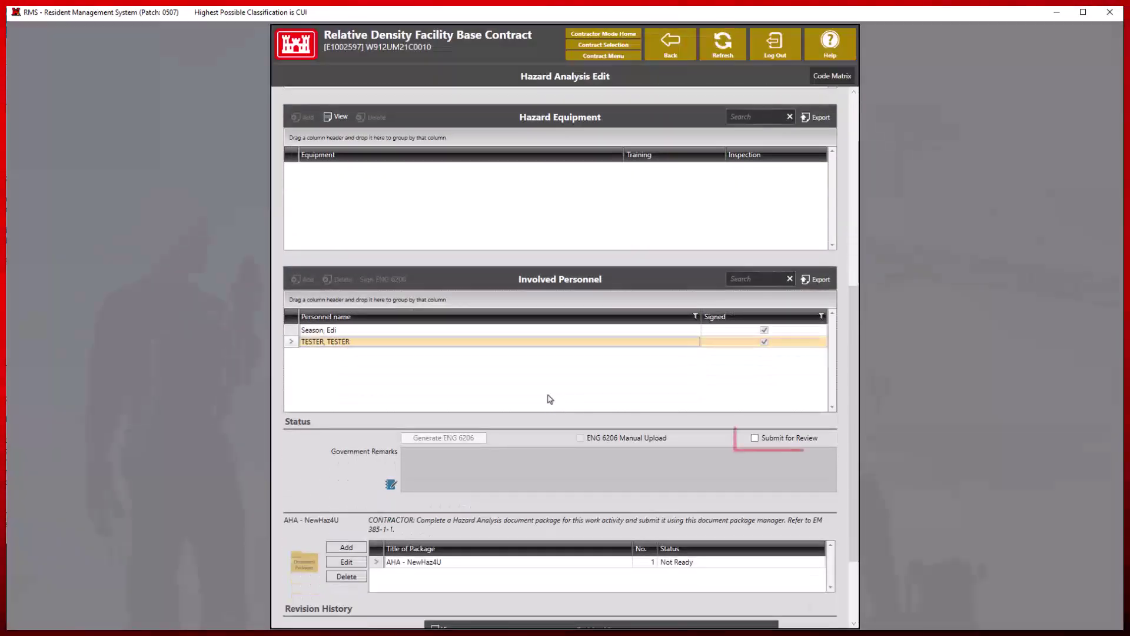
scroll(783, 360, "down", 2)
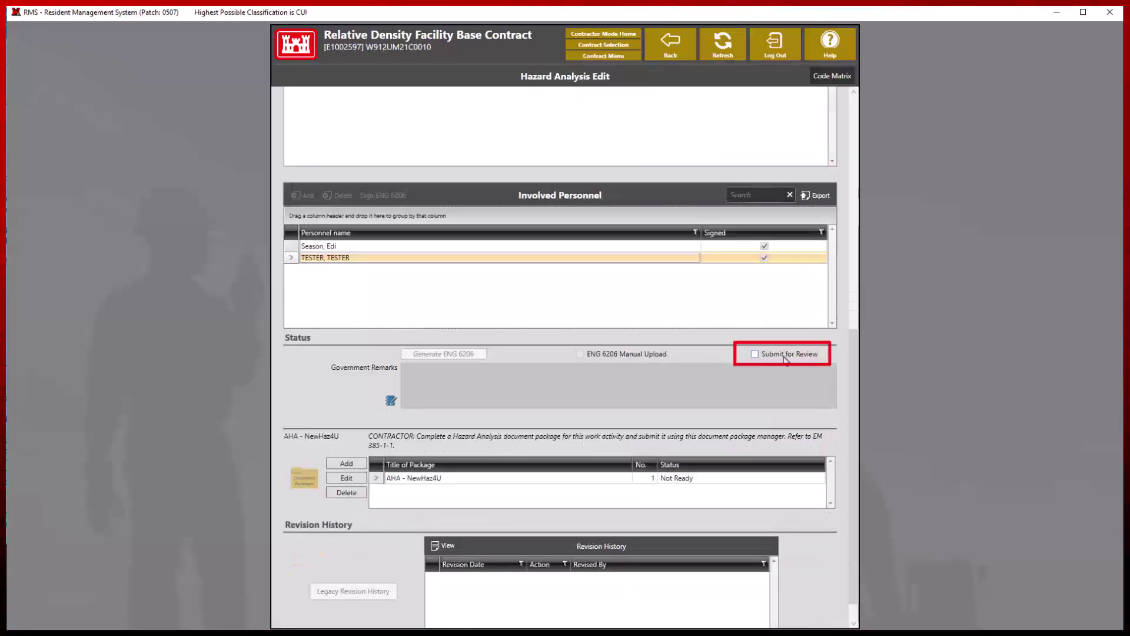
left_click(783, 355)
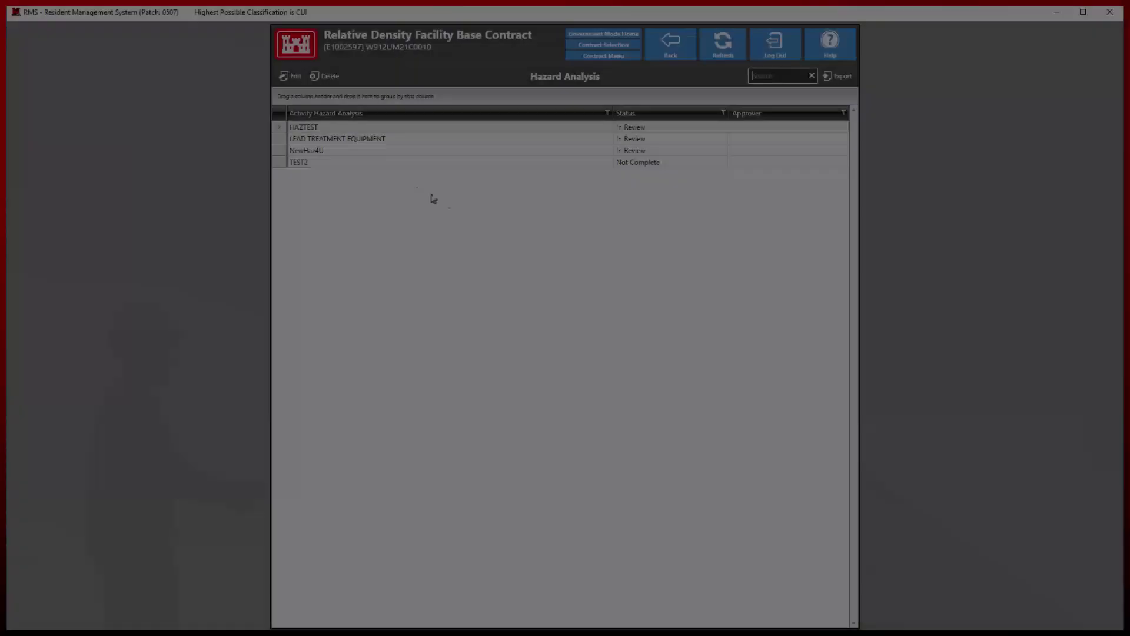
Open NewHaz4U for review and go to the Government Remarks field.
double_click(353, 155)
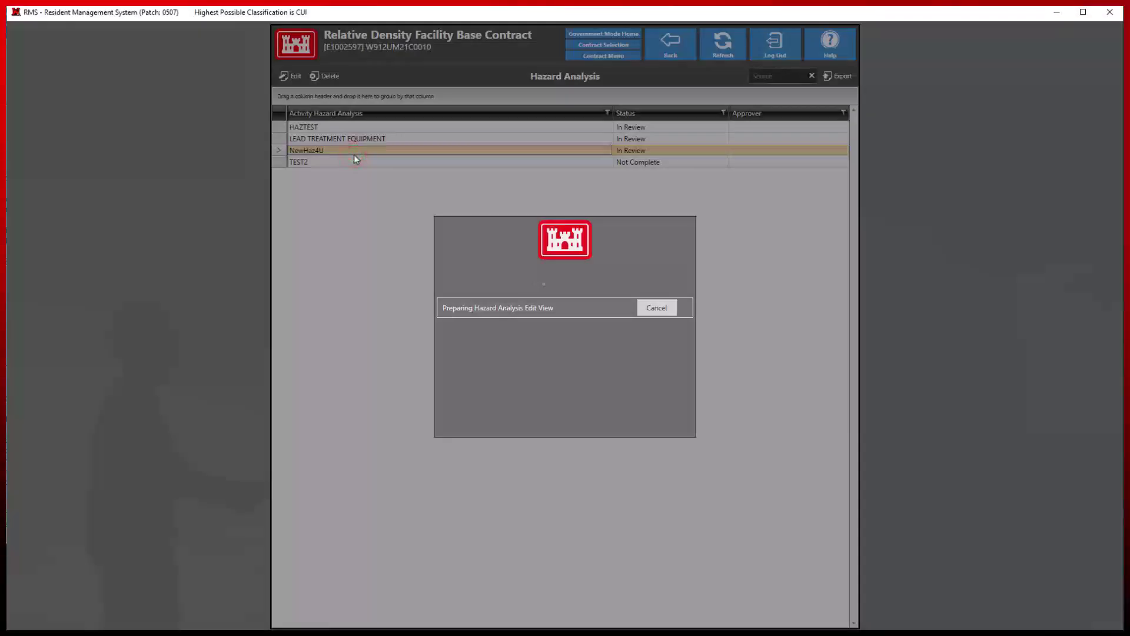
scroll(353, 159, "down", 1)
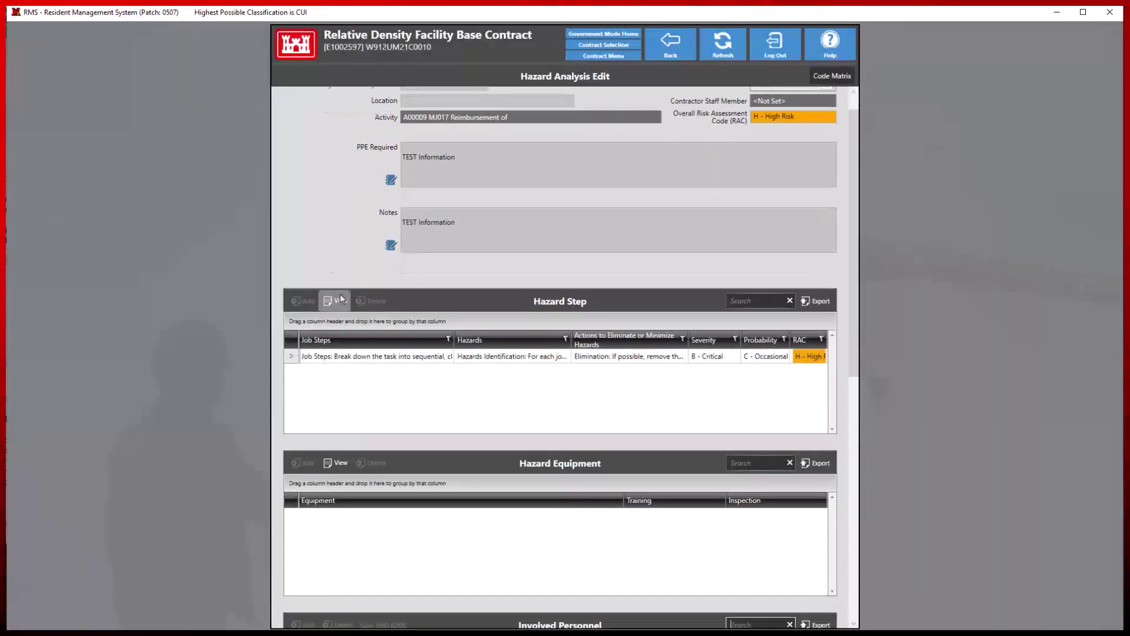
scroll(342, 305, "down", 3)
scroll(341, 305, "down", 3)
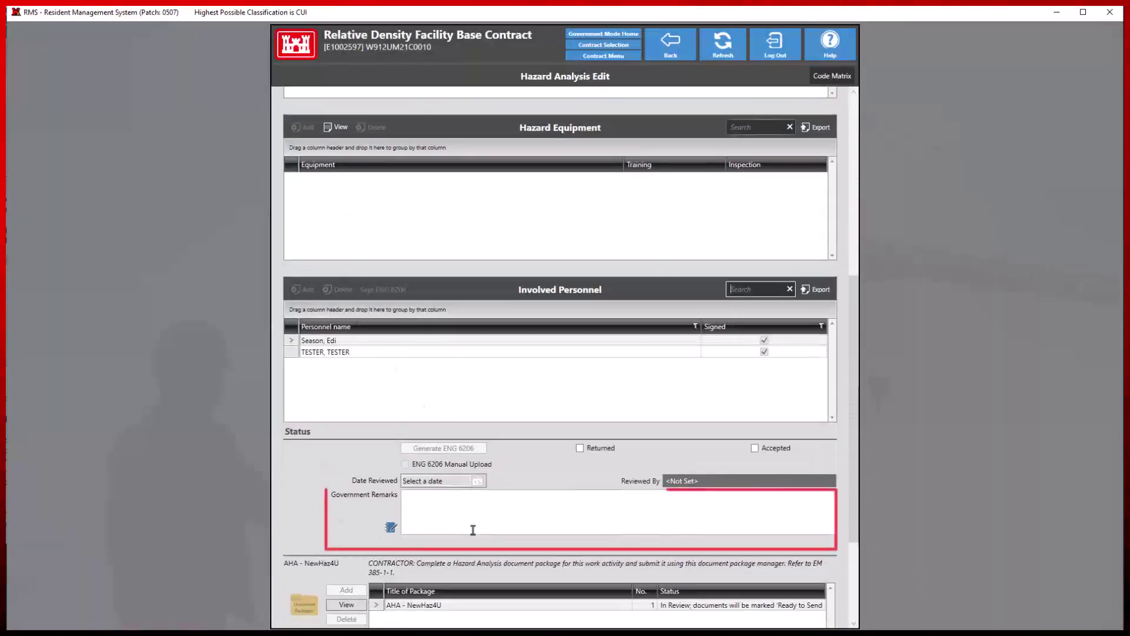
left_click(473, 519)
scroll(473, 519, "down", 3)
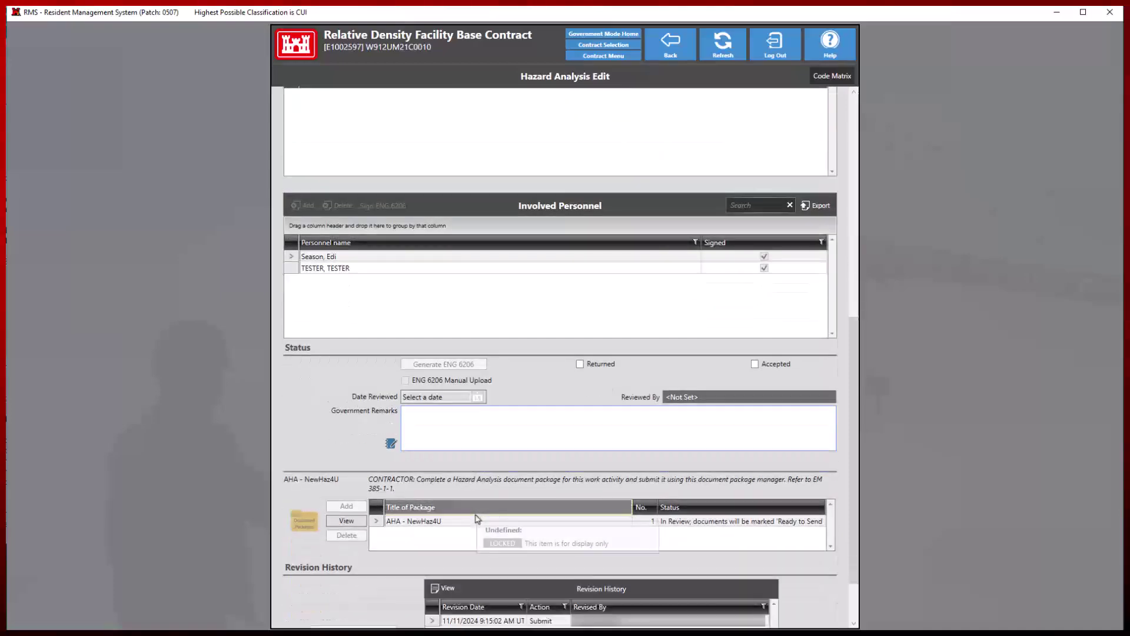
View the AHA - NewHaz4U document package, then return to the edit page.
left_click(475, 519)
double_click(474, 518)
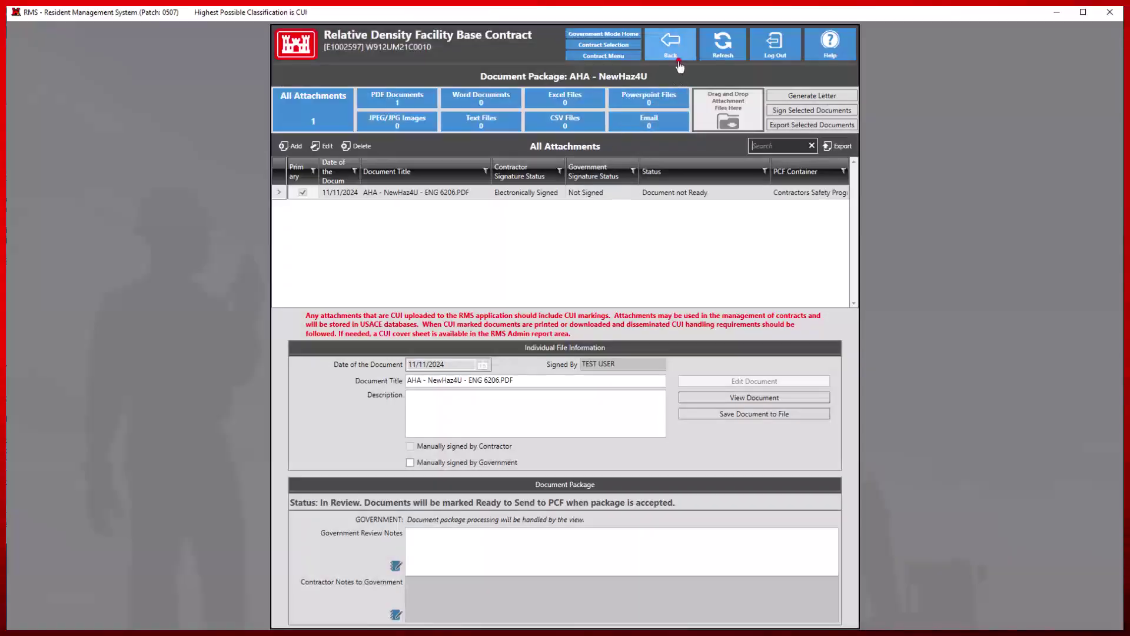
left_click(678, 59)
scroll(524, 335, "down", 6)
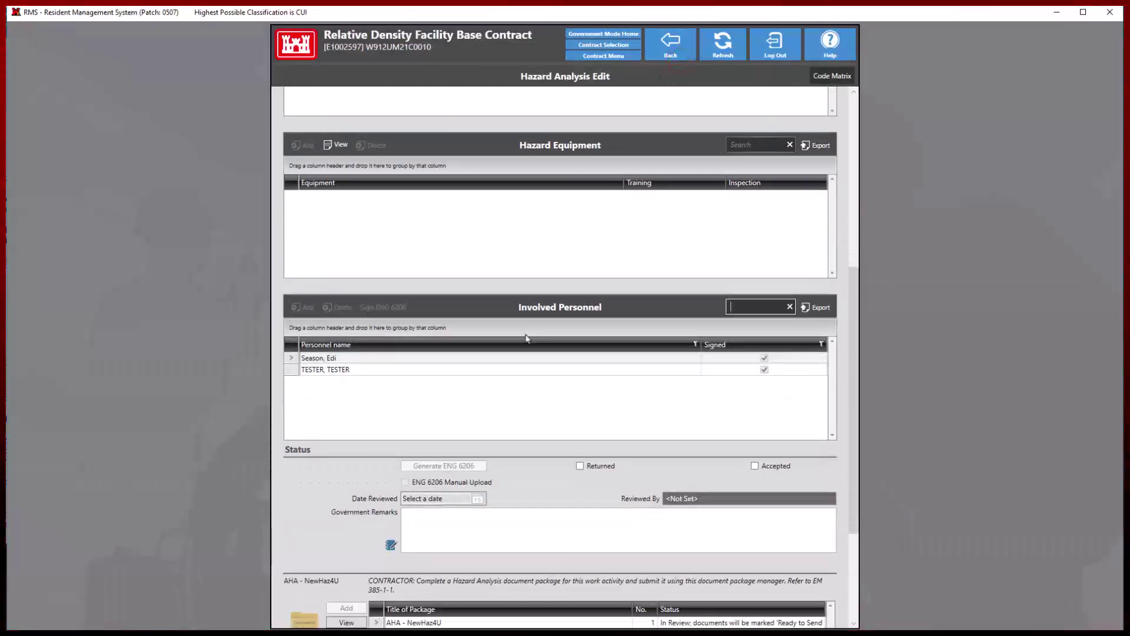
scroll(540, 356, "down", 2)
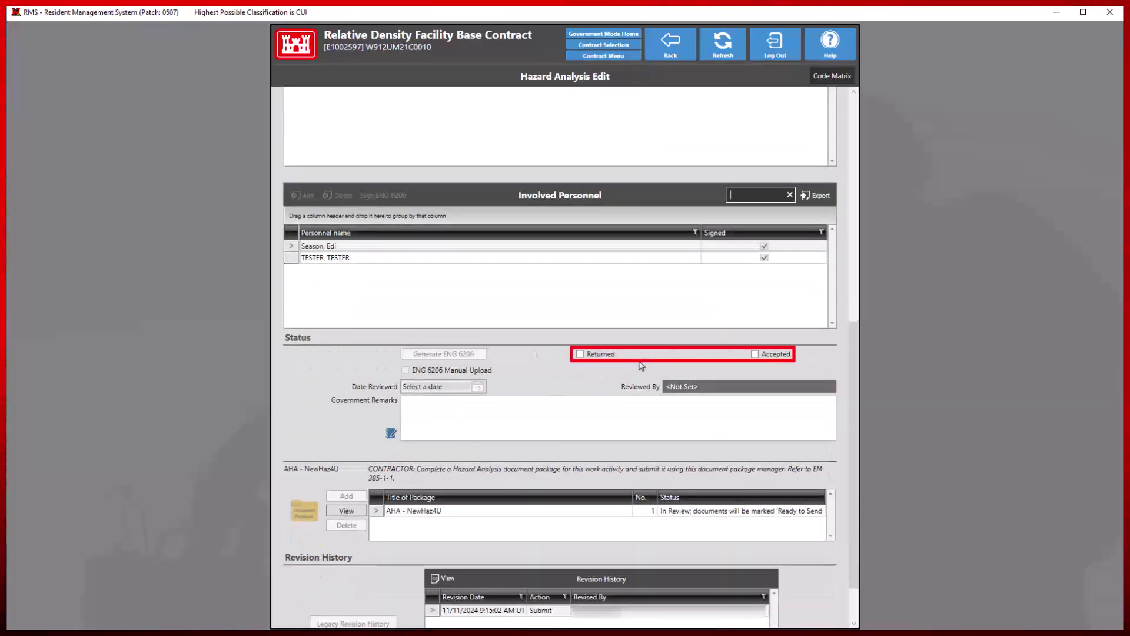